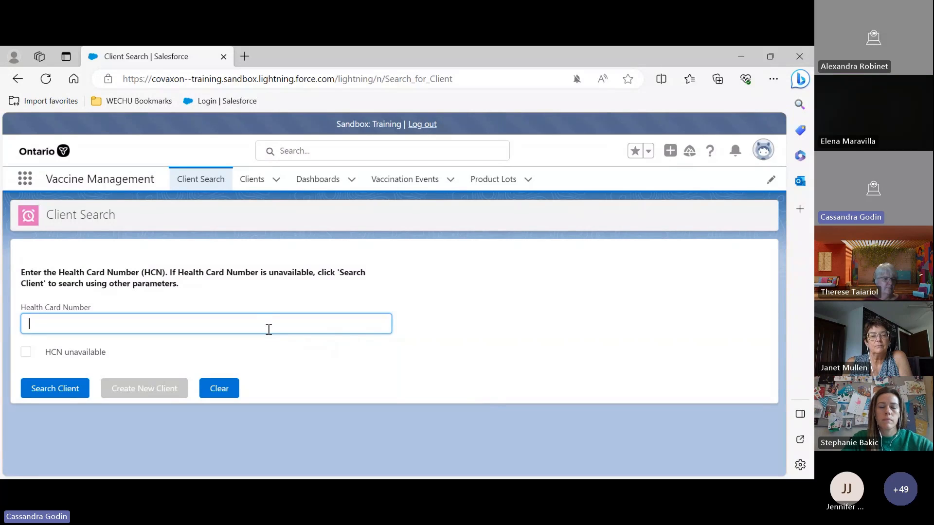
Enter a test health card number and search for the client
text(1)
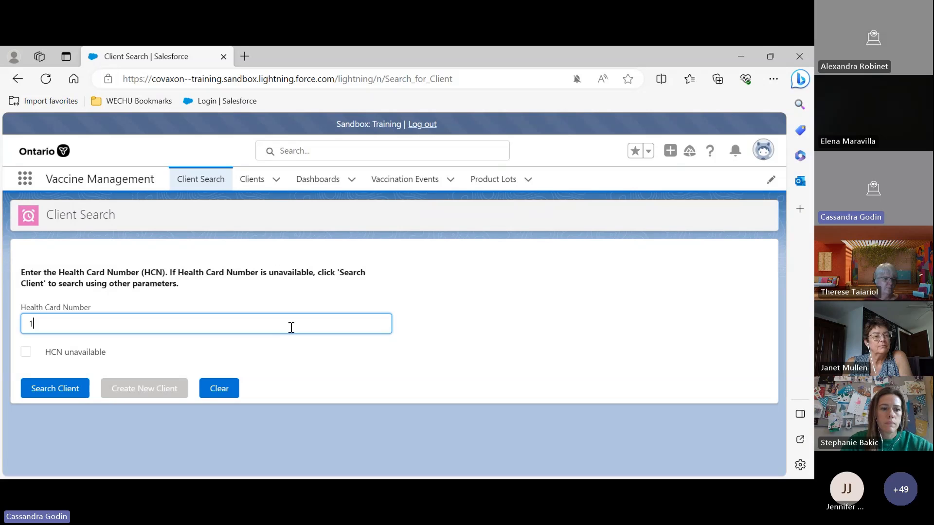
text(02020)
key(BackSpace)
key(BackSpace)
key(BackSpace)
key(BackSpace)
text(00)
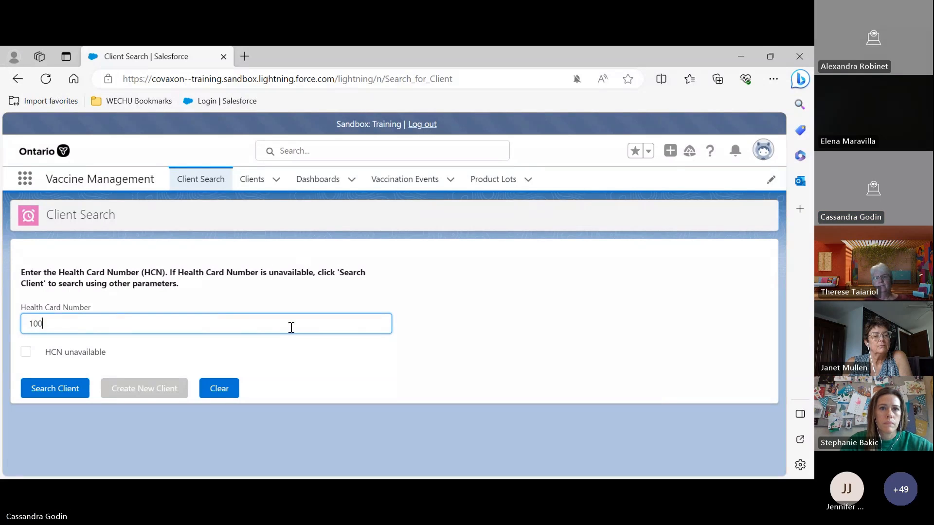
key(BackSpace)
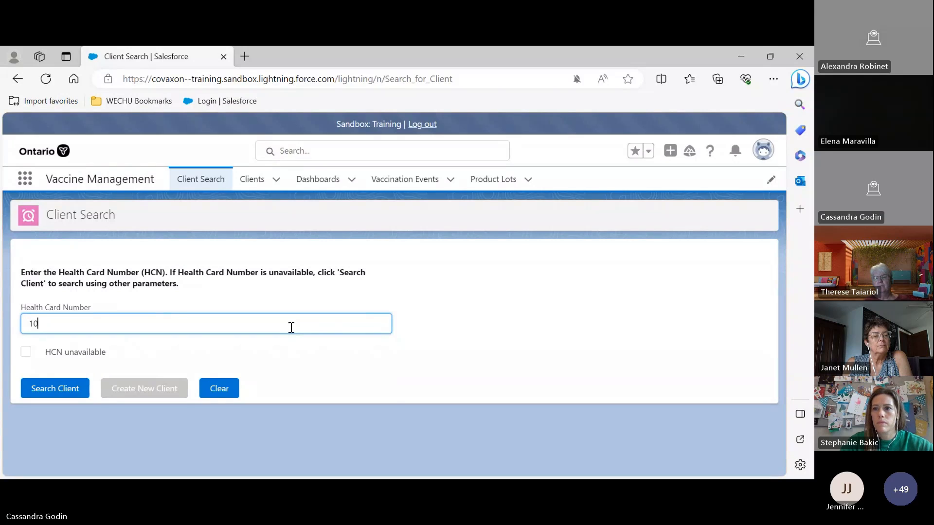
key(BackSpace)
key(BackSpace)
text(0000)
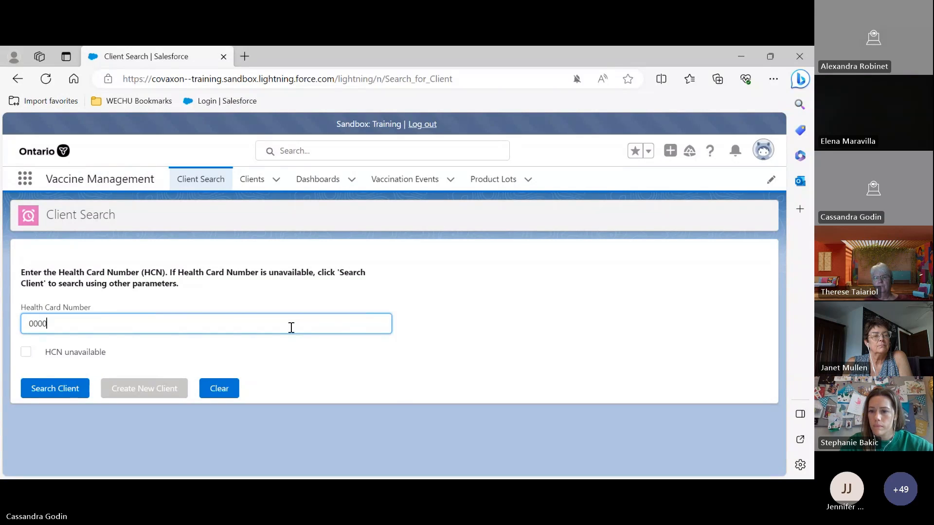
text(000000)
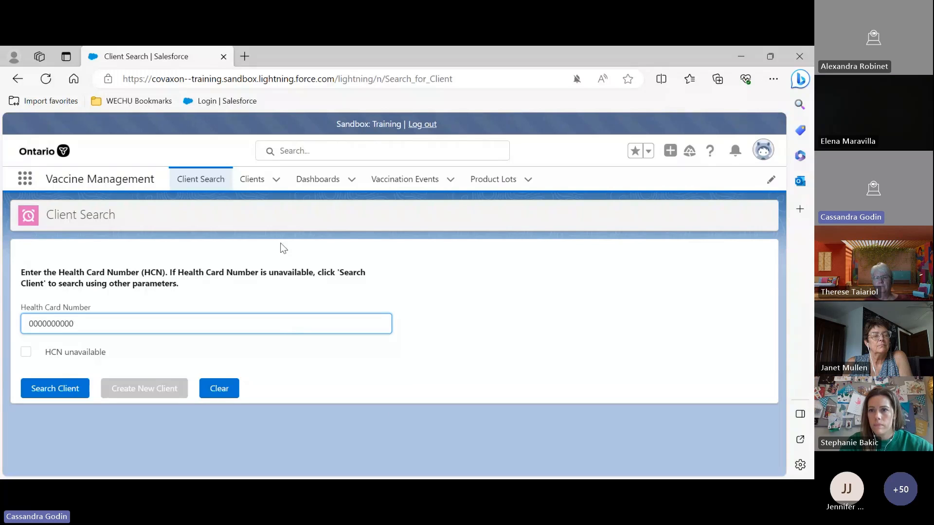
click(58, 389)
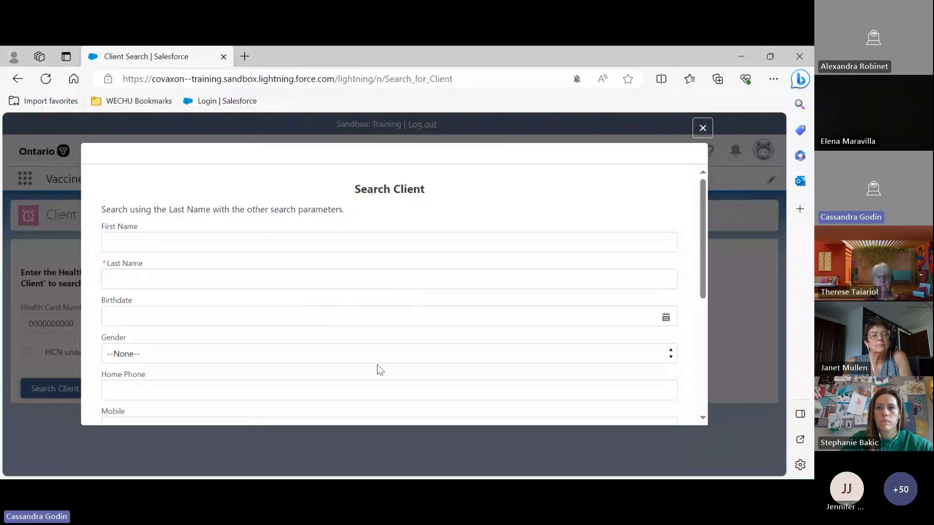
Browse the Search Client parameter form, close it, and clear the health card number field
scroll(377, 364, down, 4)
scroll(384, 367, up, 3)
scroll(377, 341, down, 2)
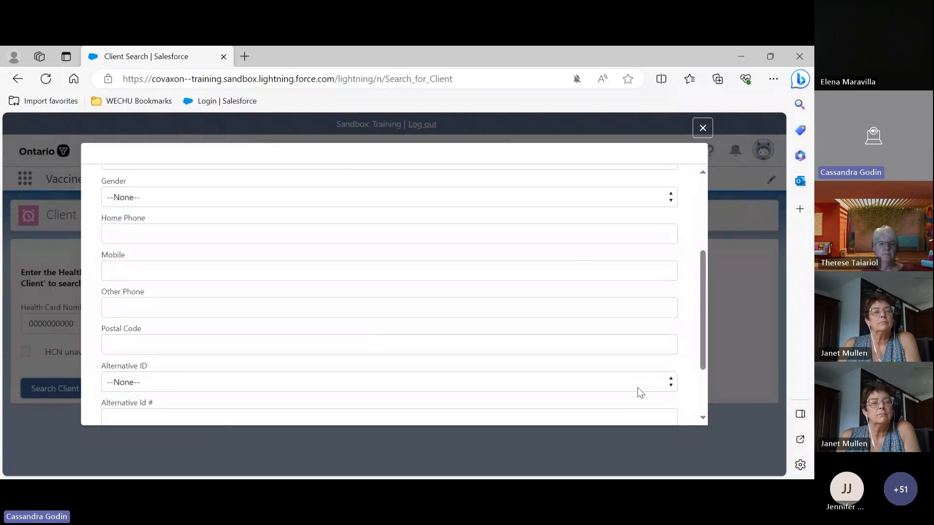
click(704, 130)
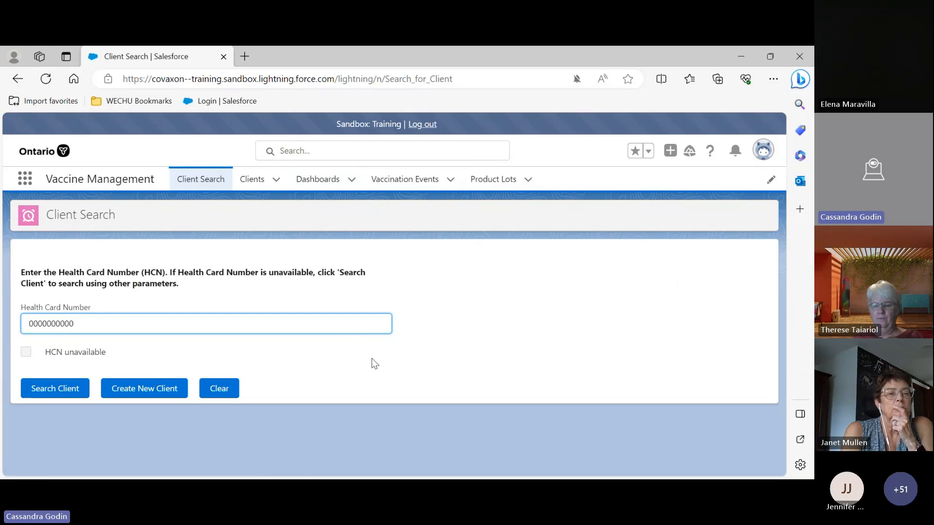
key(ctrl+a)
key(BackSpace)
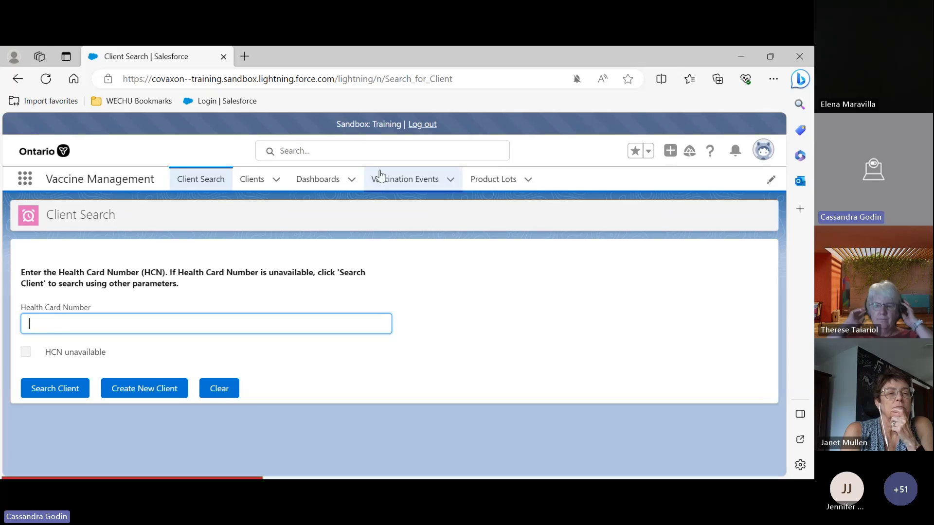
Search all records for apple tree and review the client in the search results
click(375, 153)
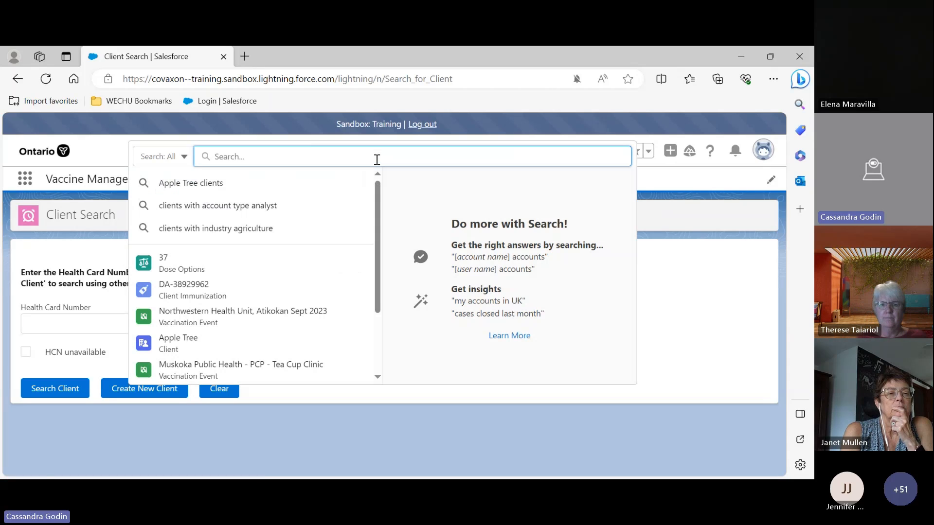
text(appl)
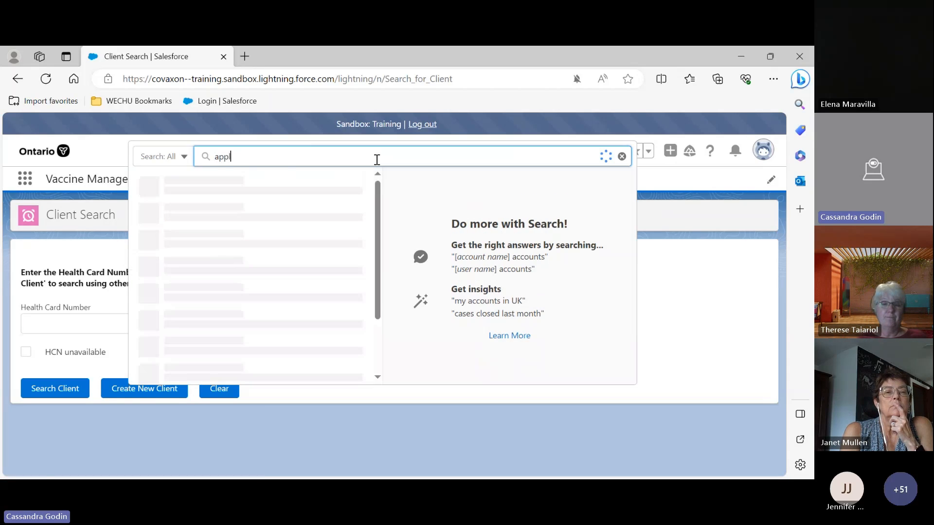
text(e tree)
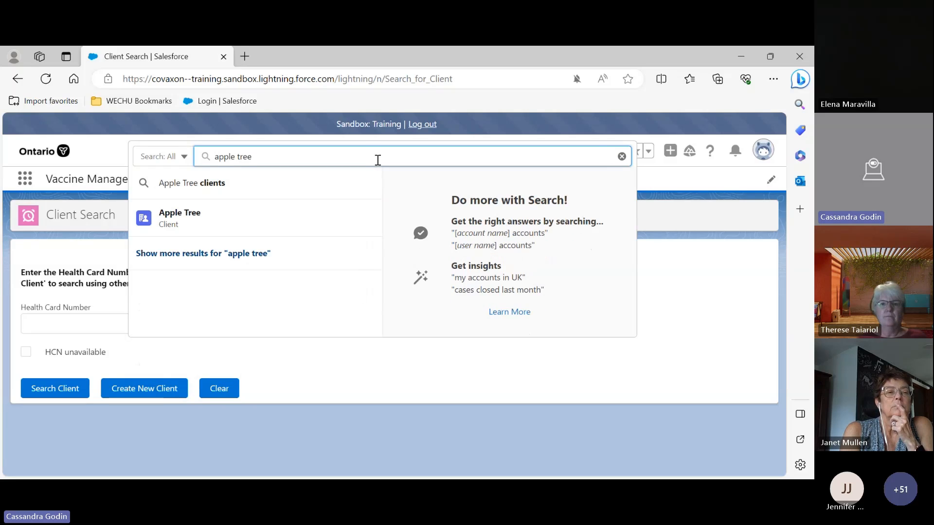
key(Return)
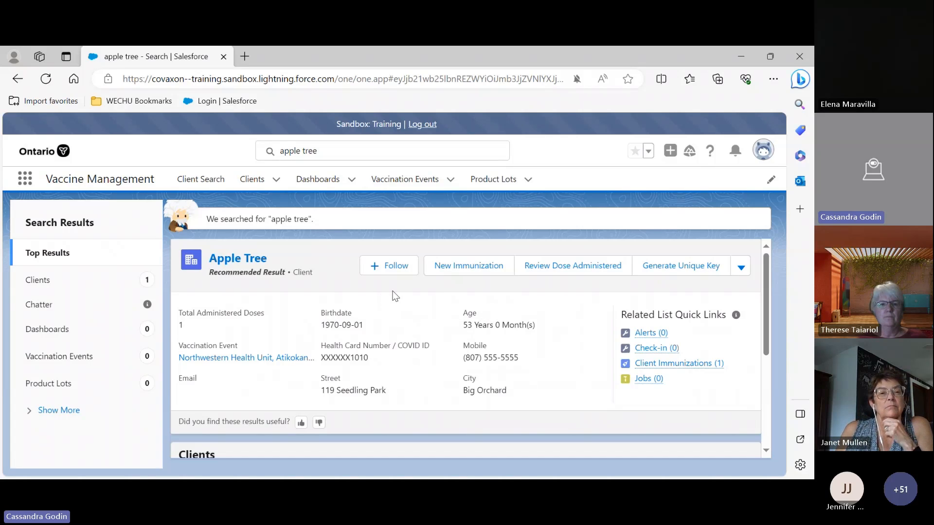
scroll(396, 311, down, 2)
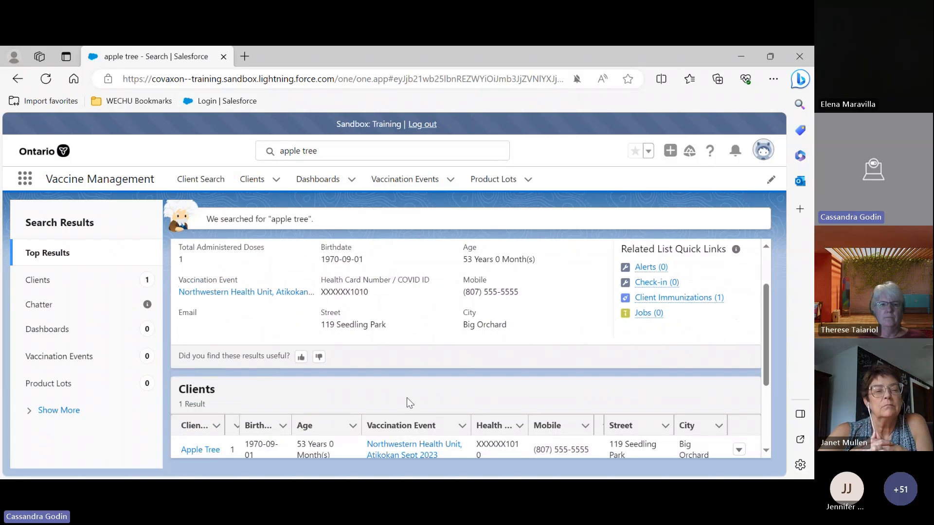
scroll(406, 397, down, 2)
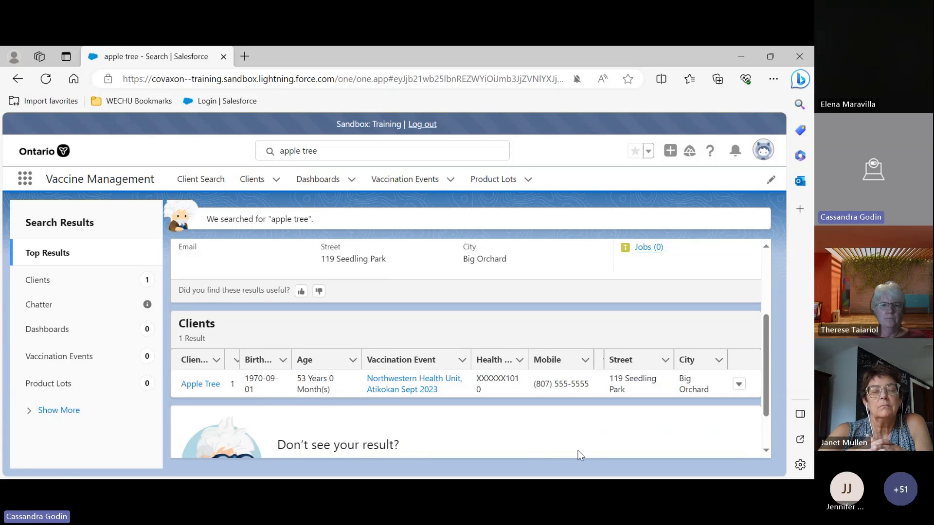
scroll(567, 413, up, 3)
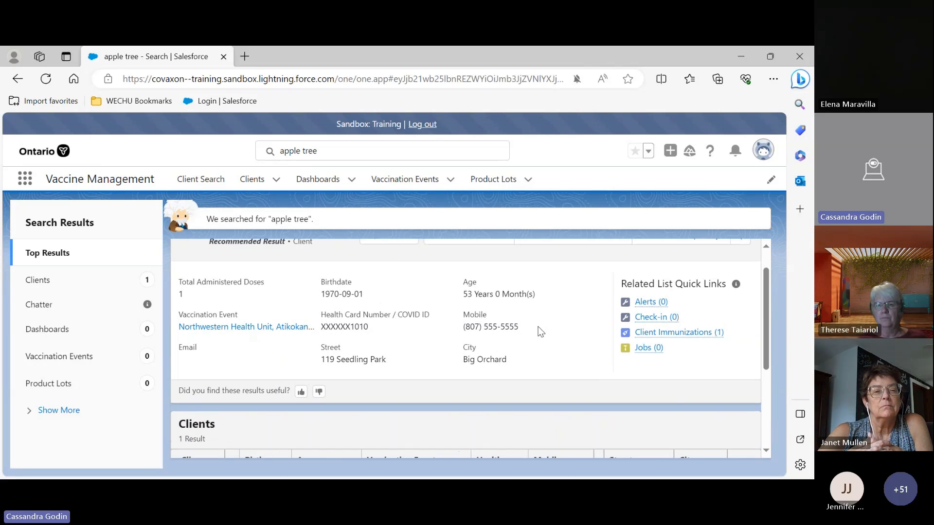
scroll(538, 327, up, 1)
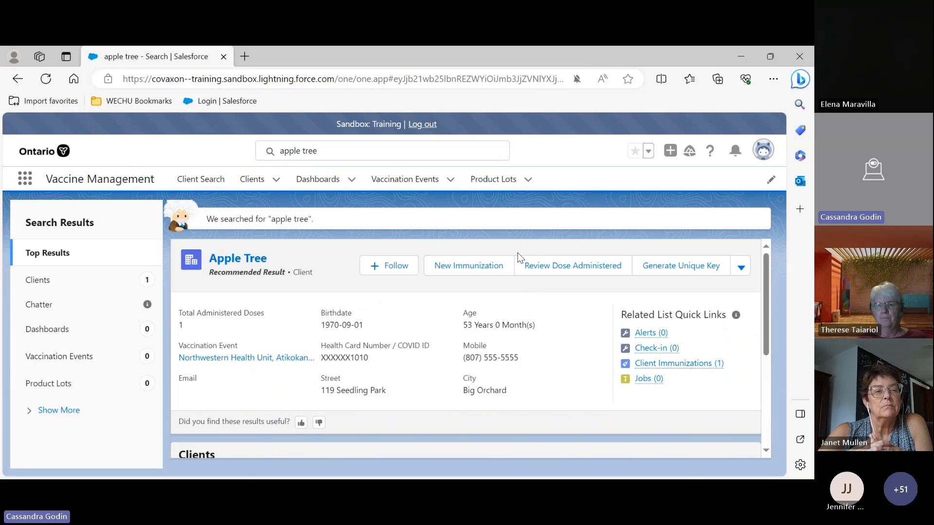
Clear the apple tree text from the global search box
click(401, 152)
key(BackSpace)
key(BackSpace)
key(BackSpace)
key(BackSpace)
key(BackSpace)
key(BackSpace)
key(BackSpace)
key(BackSpace)
key(BackSpace)
key(BackSpace)
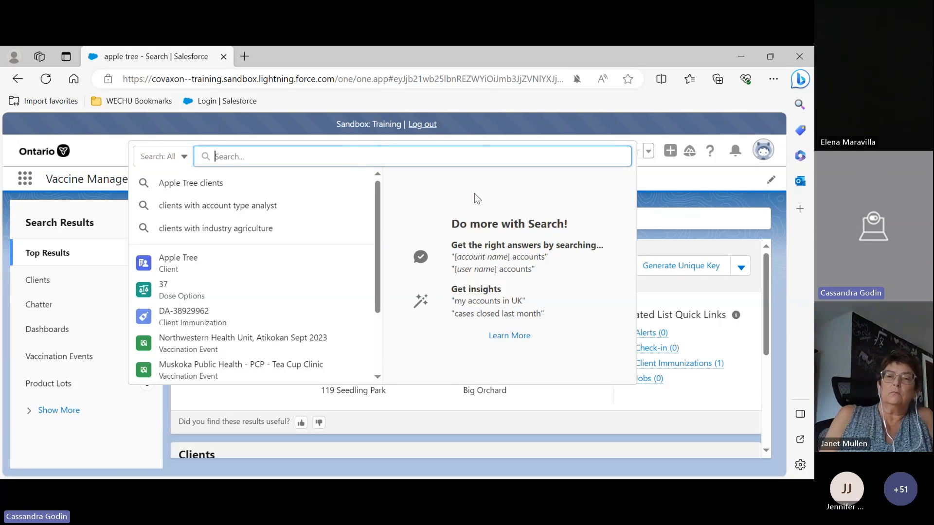
click(476, 127)
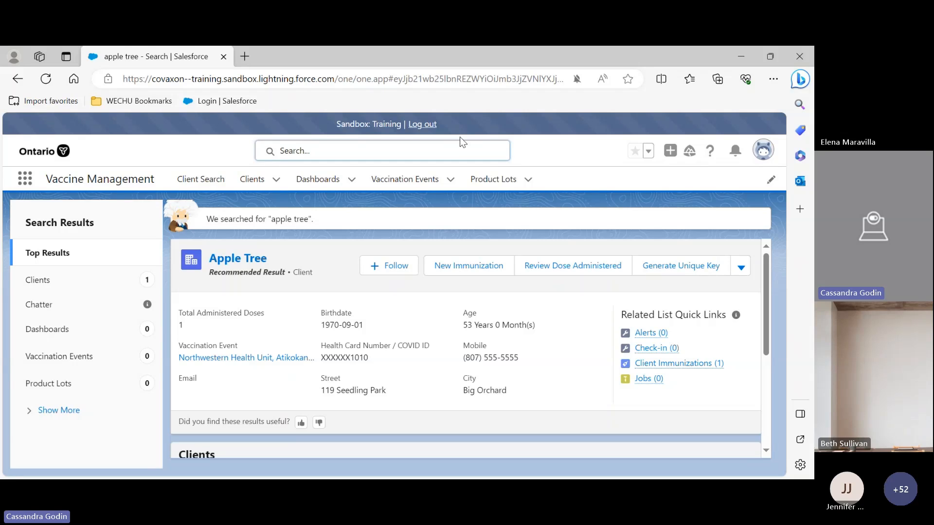
Return to Client Search, search by a different test health card number, and close the results
click(201, 179)
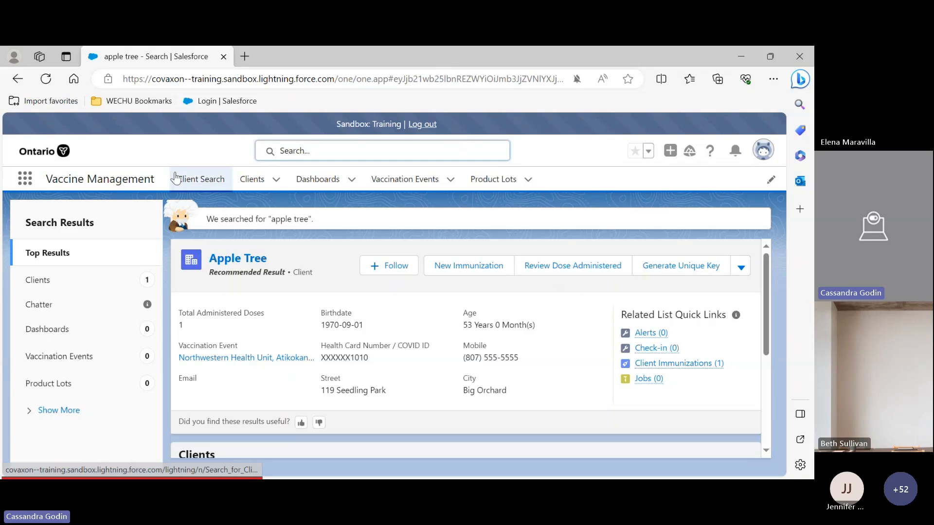
click(206, 183)
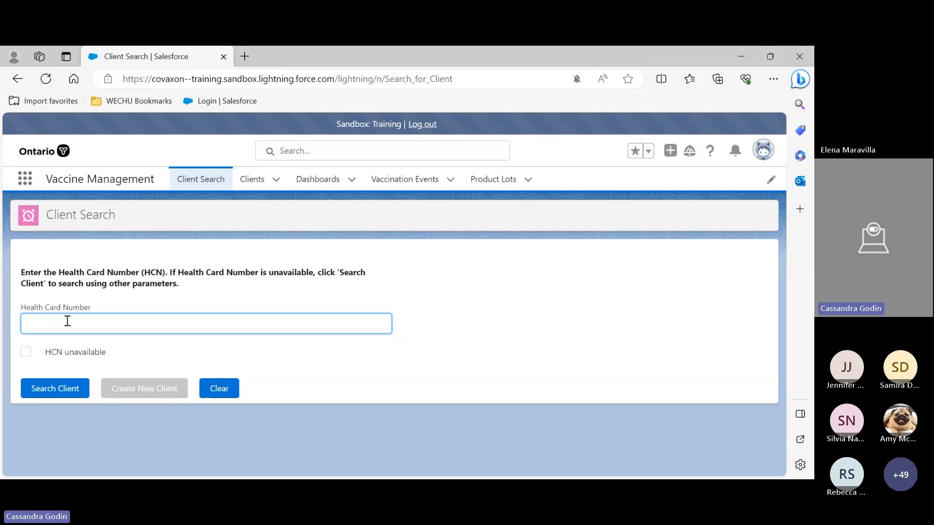
text(0123456789)
click(39, 386)
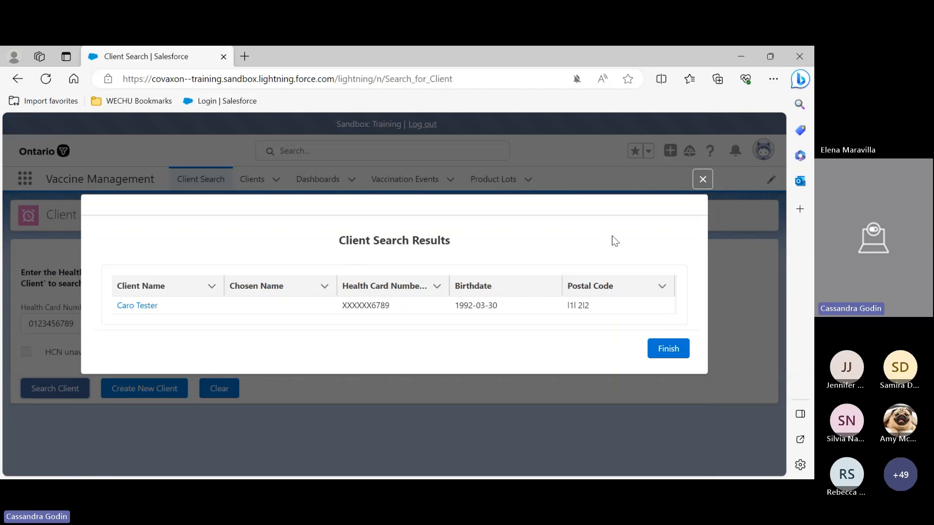
click(702, 180)
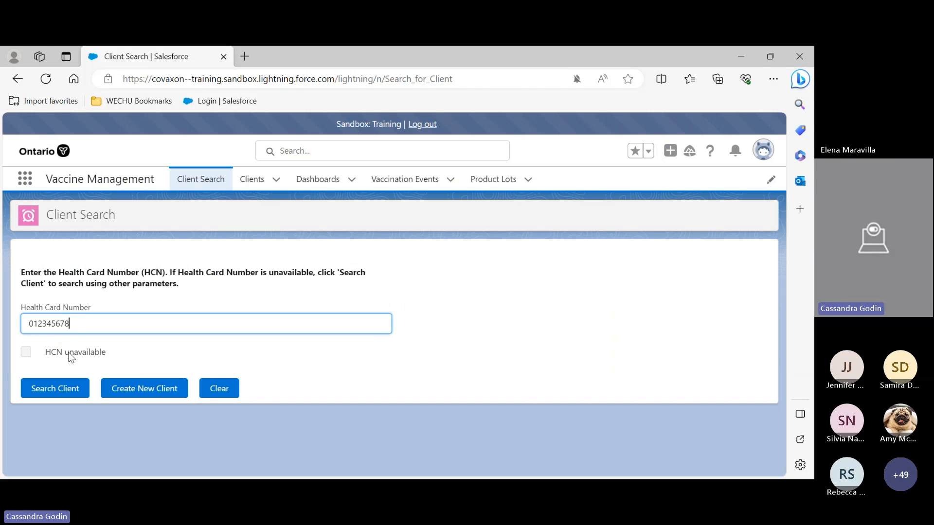
Change the health card number's last digit to 8, run the client search, and close the search form
text(8)
click(36, 387)
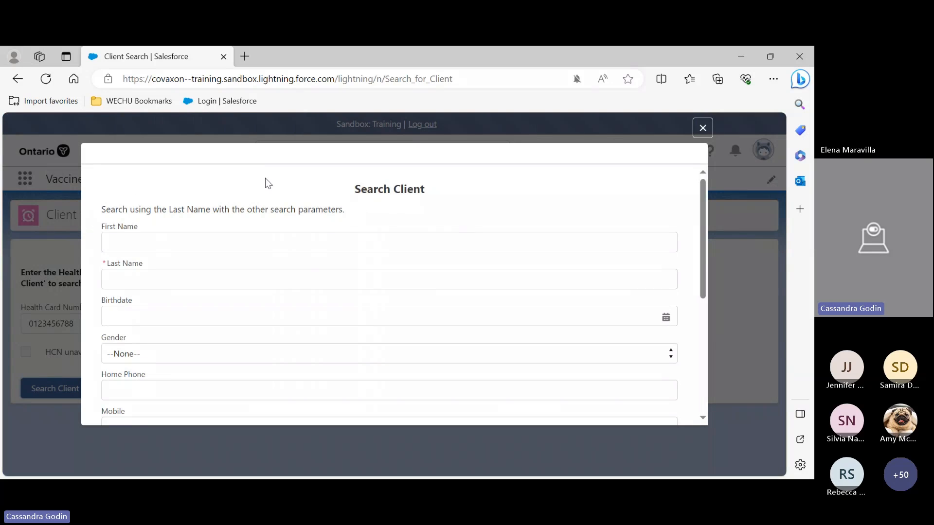
scroll(267, 181, down, 3)
scroll(265, 246, up, 2)
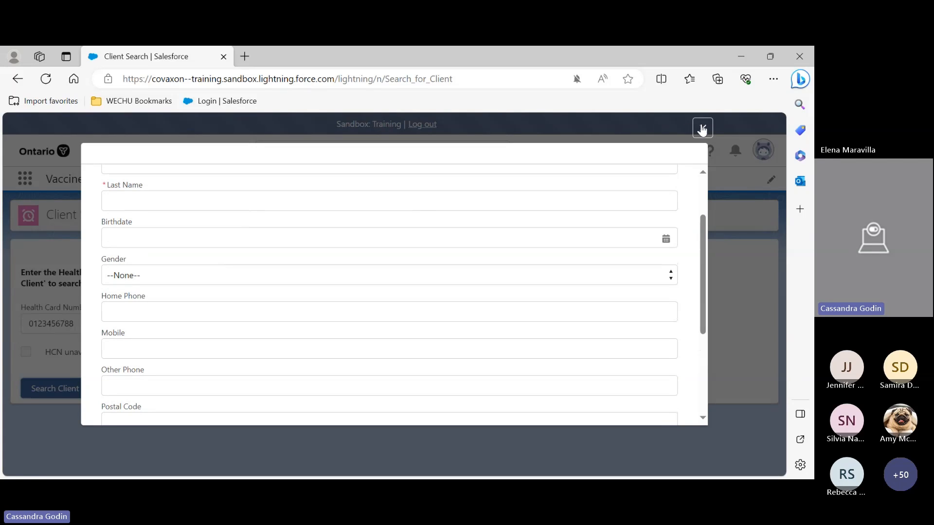
scroll(701, 129, down, 2)
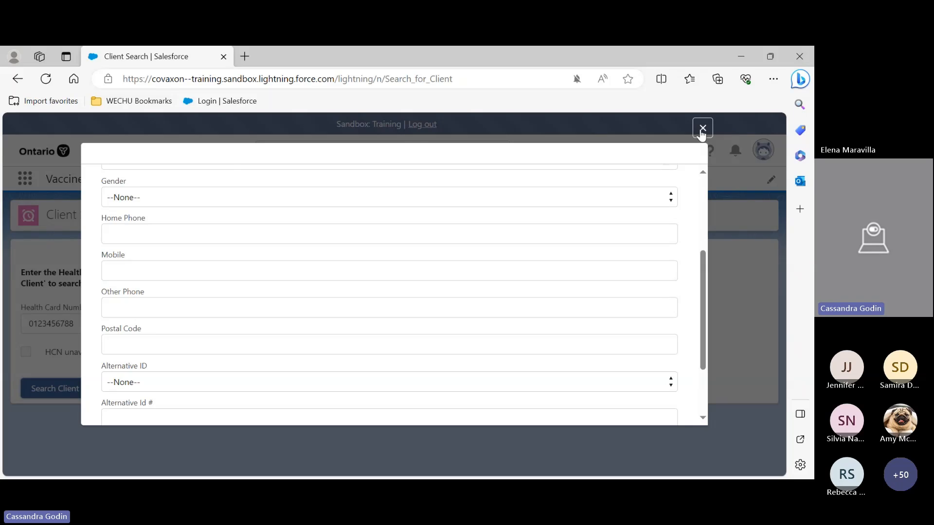
click(702, 129)
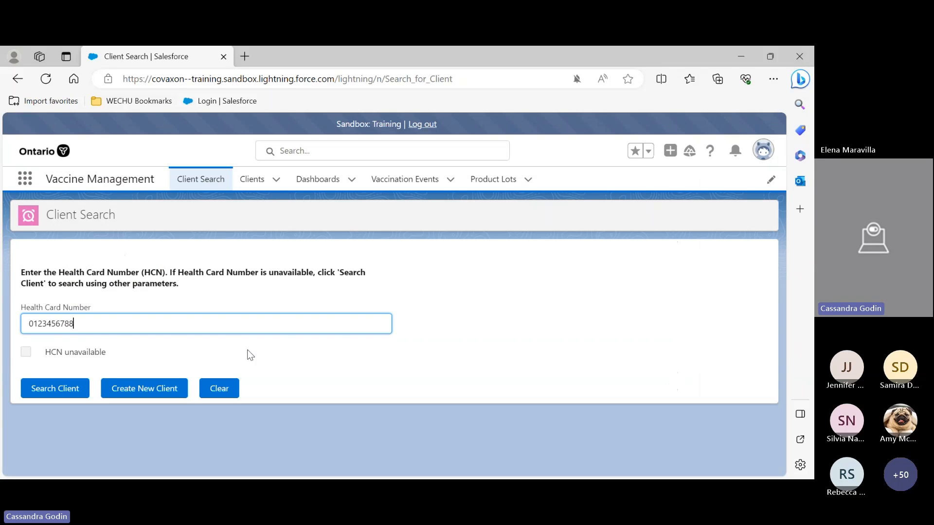
Open a new client form from Client Search and review its client name, identification and vaccine-related fields
click(137, 393)
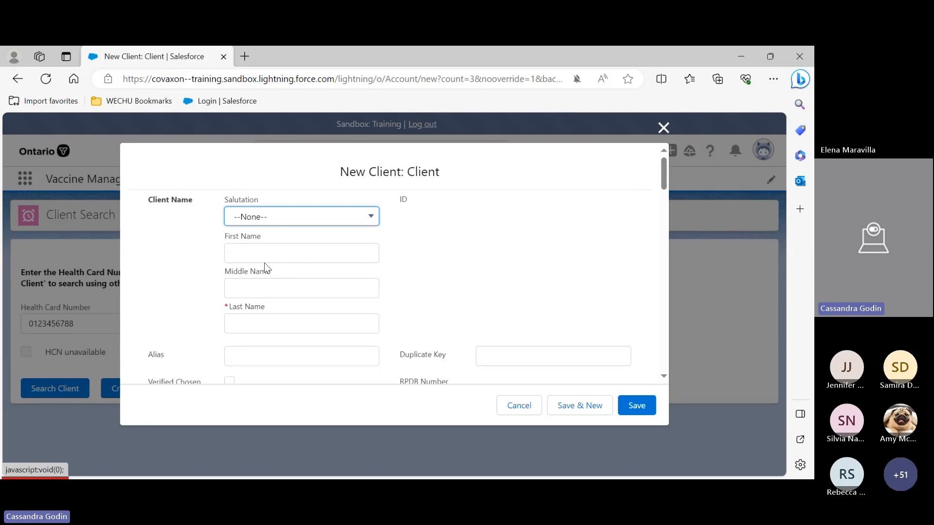
click(245, 255)
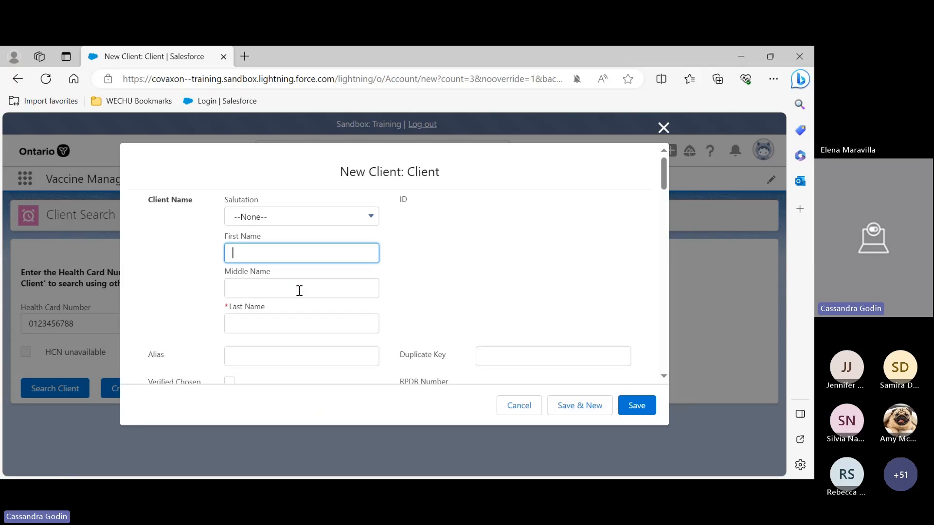
scroll(313, 251, down, 5)
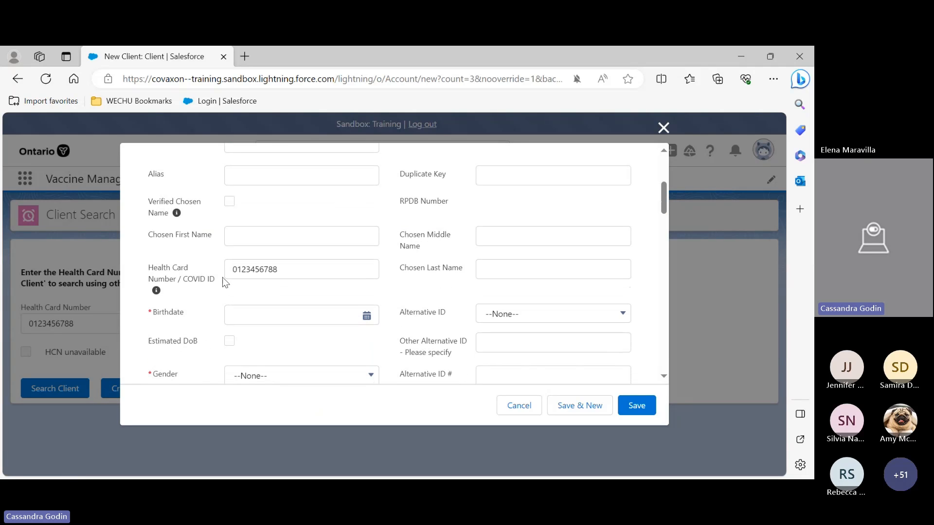
scroll(268, 265, down, 2)
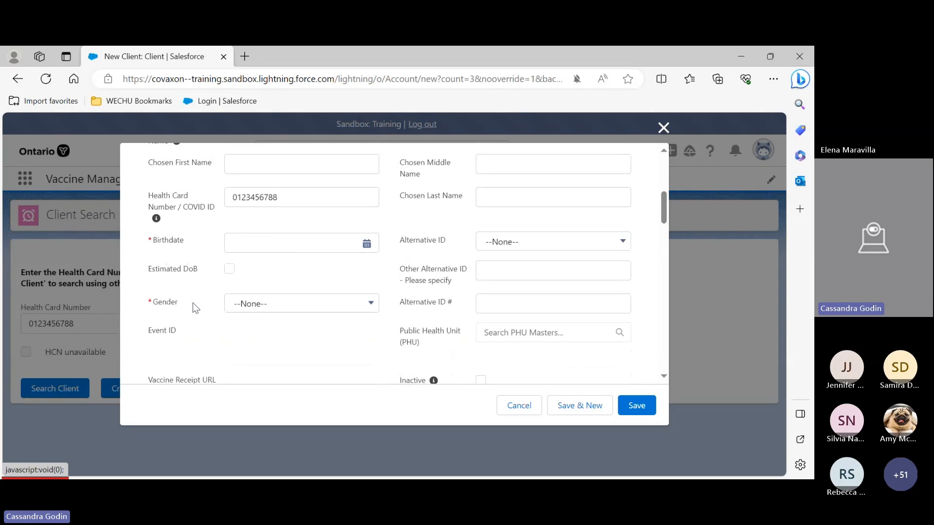
scroll(275, 299, down, 1)
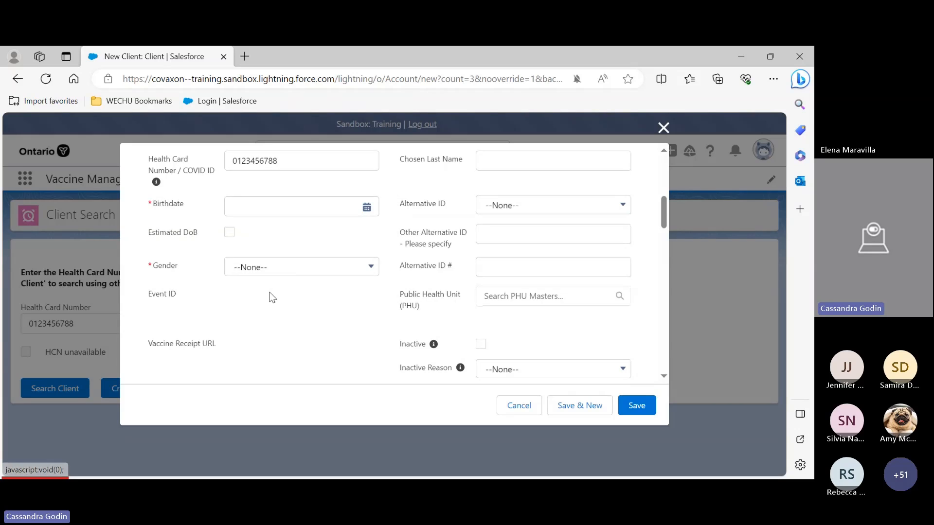
scroll(276, 246, down, 3)
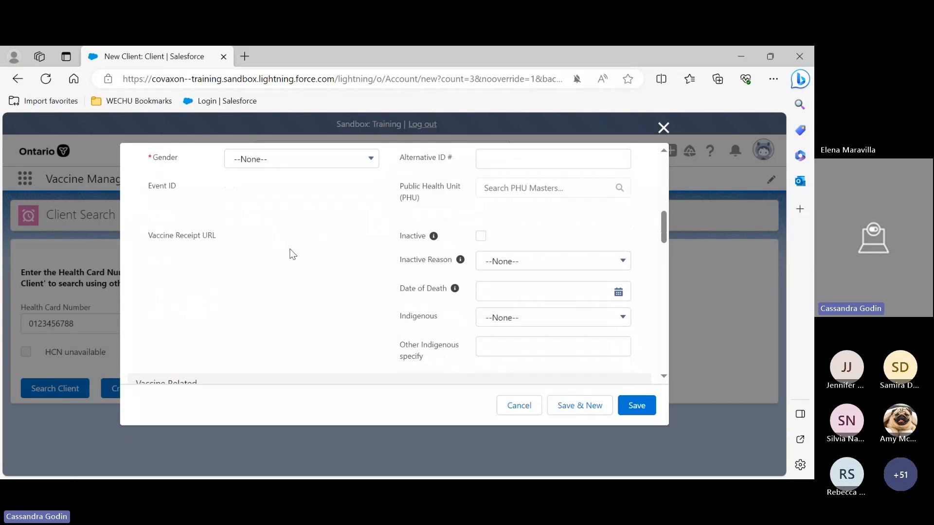
scroll(292, 243, up, 2)
scroll(296, 244, up, 4)
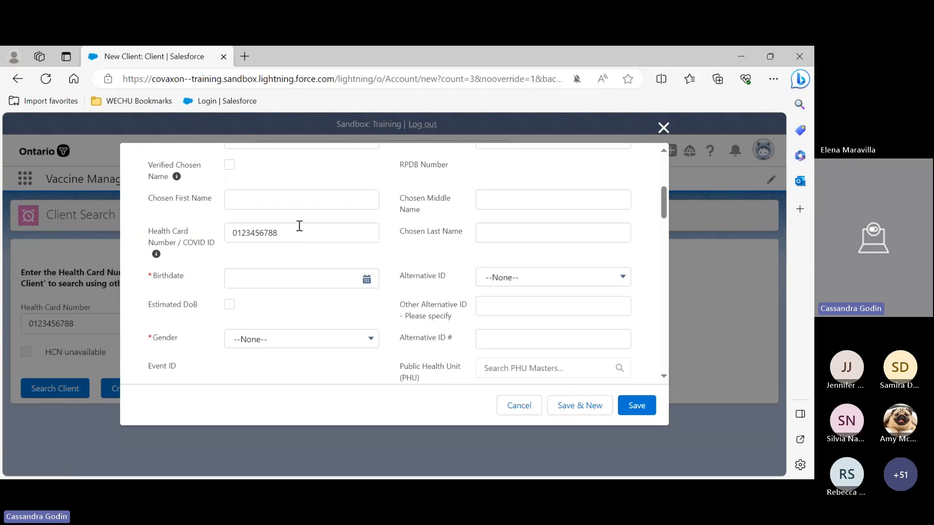
scroll(481, 207, down, 1)
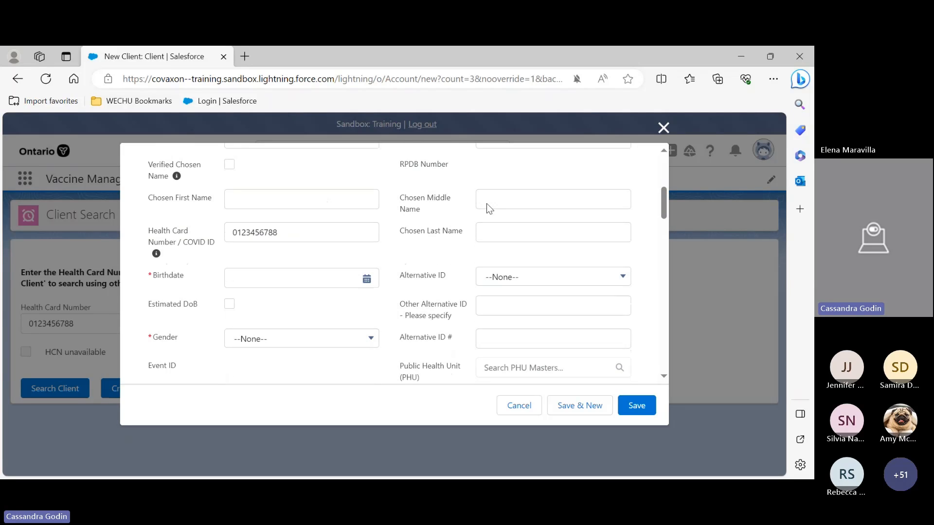
scroll(486, 203, down, 4)
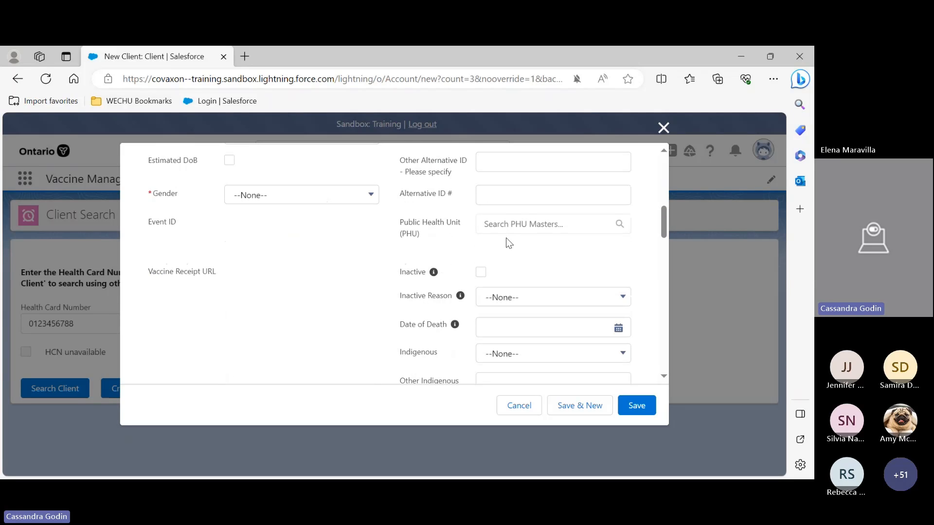
scroll(506, 242, down, 1)
scroll(515, 230, down, 1)
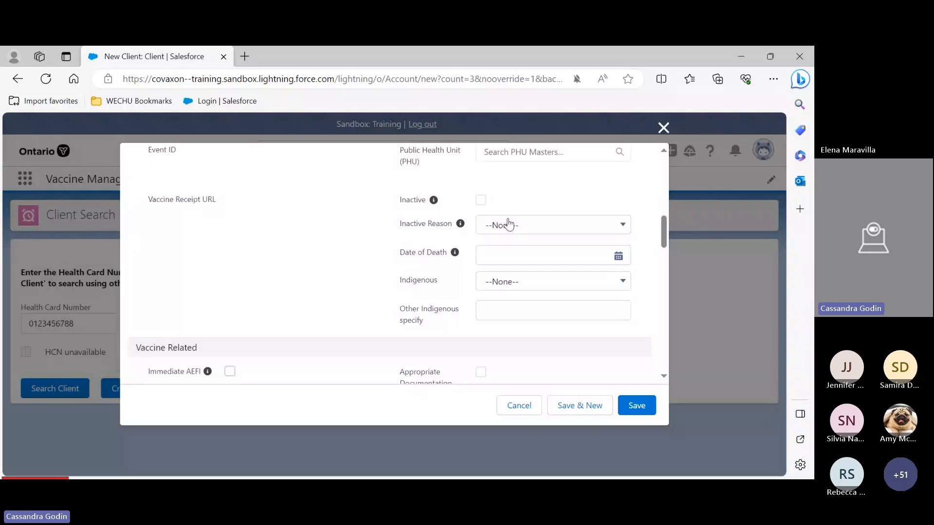
scroll(352, 236, down, 1)
scroll(345, 245, down, 2)
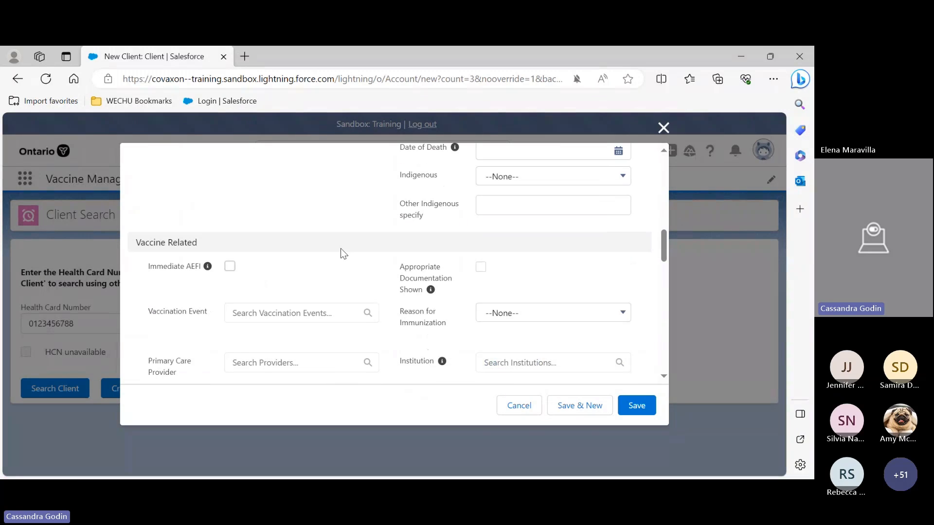
scroll(348, 236, down, 2)
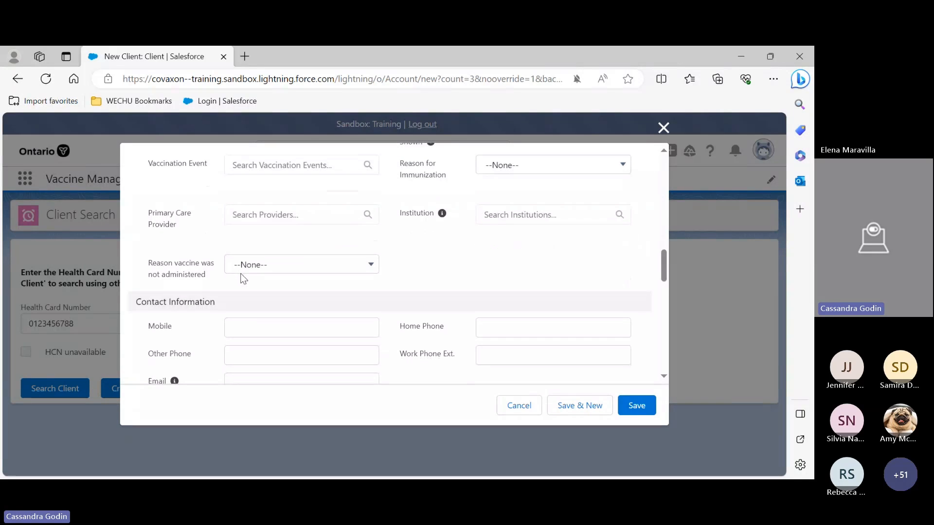
Set the Reason for Immunization to Child and Youth Eligible Population
scroll(241, 278, up, 1)
click(509, 206)
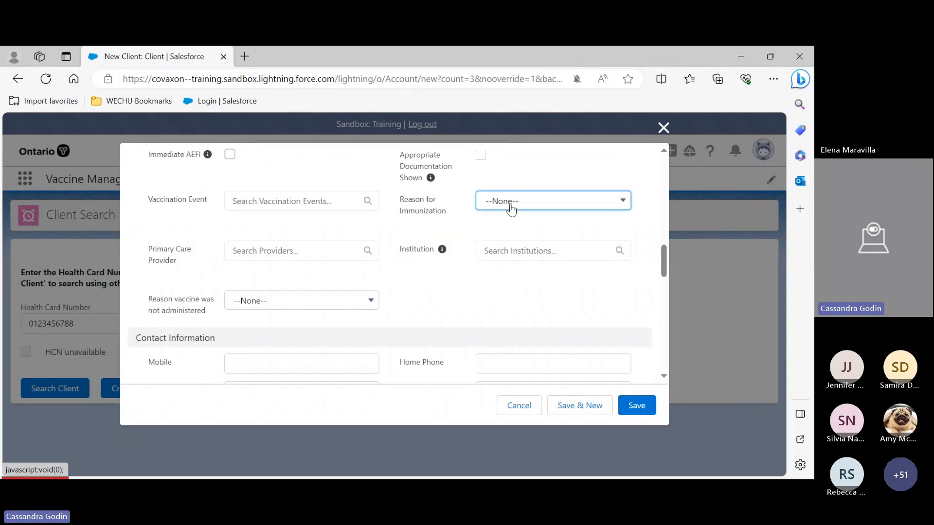
scroll(521, 266, down, 5)
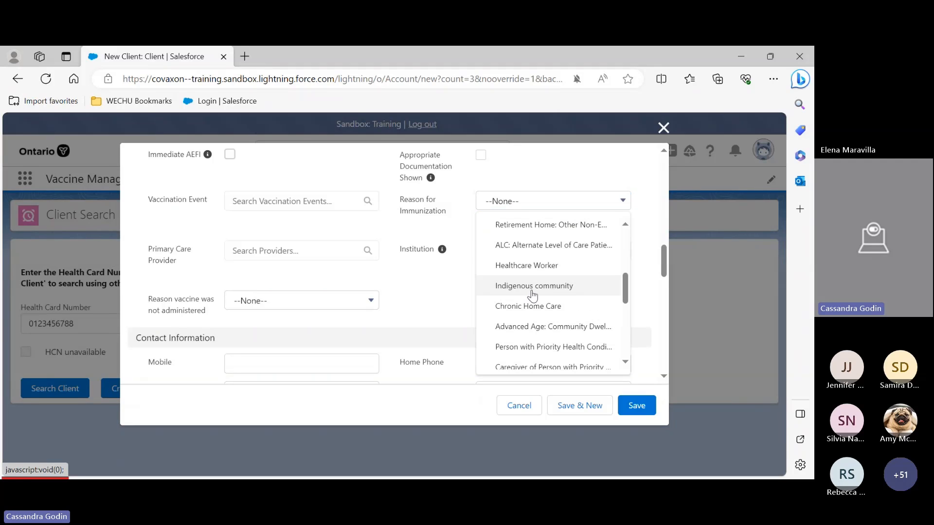
scroll(533, 295, down, 5)
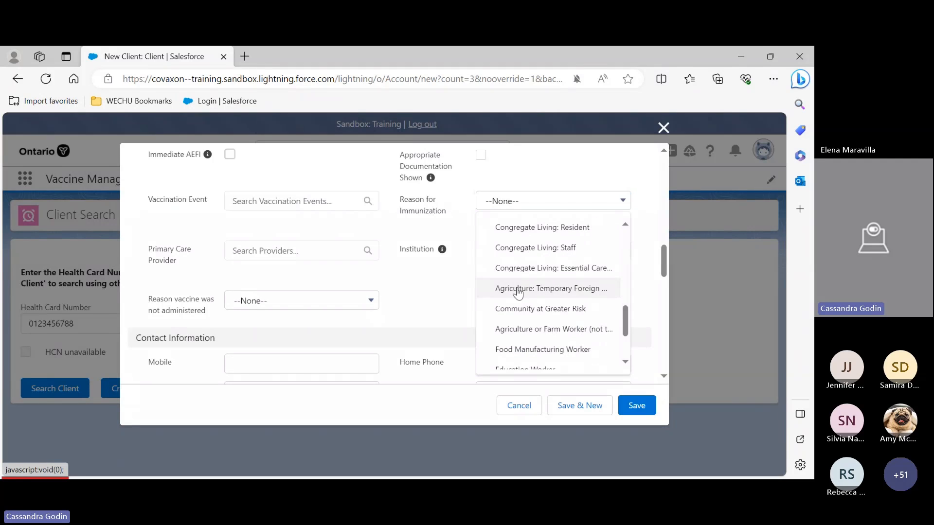
scroll(535, 302, down, 1)
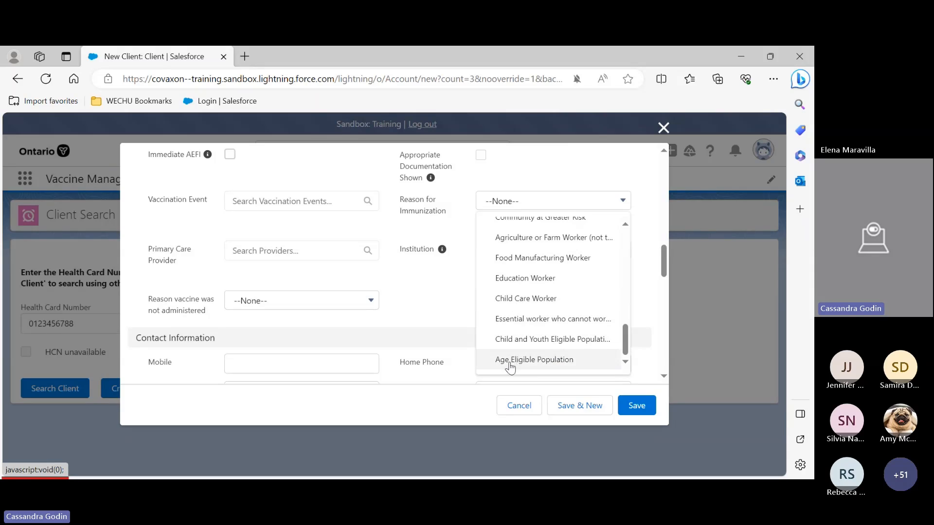
click(524, 340)
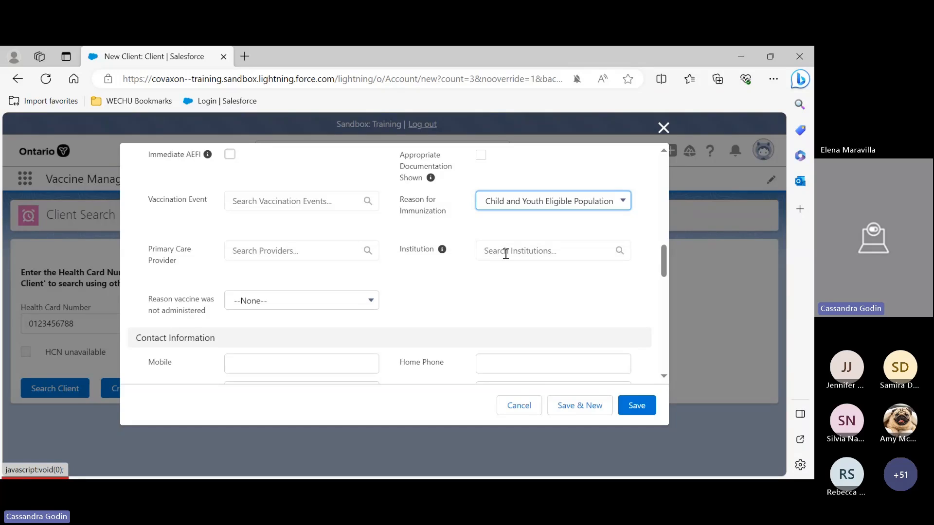
Examine the Institution field's description and the Contact Information section of the new client form
click(506, 253)
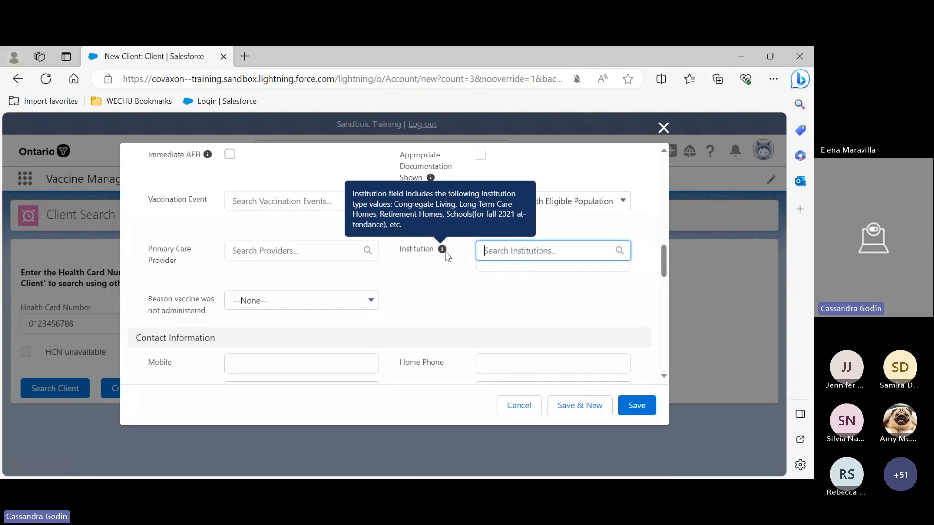
scroll(421, 267, down, 3)
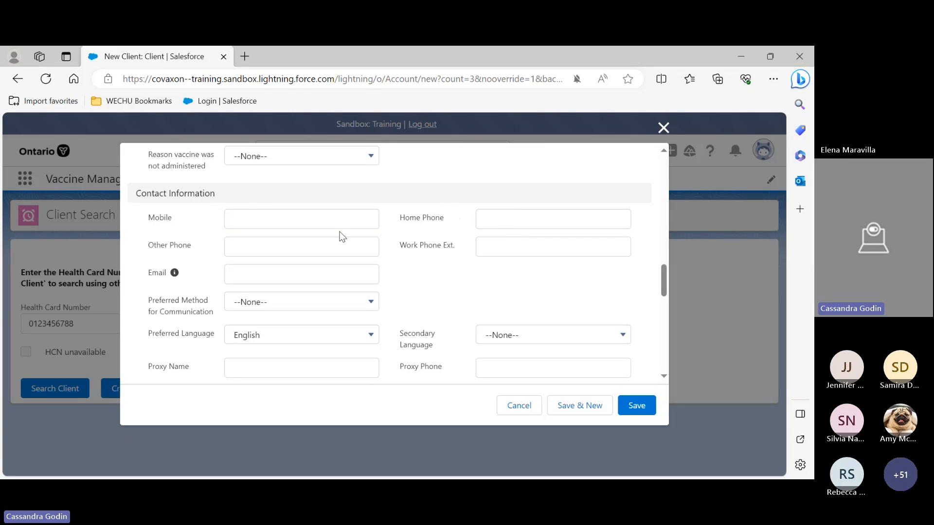
mouse_move(173, 273)
scroll(232, 274, down, 1)
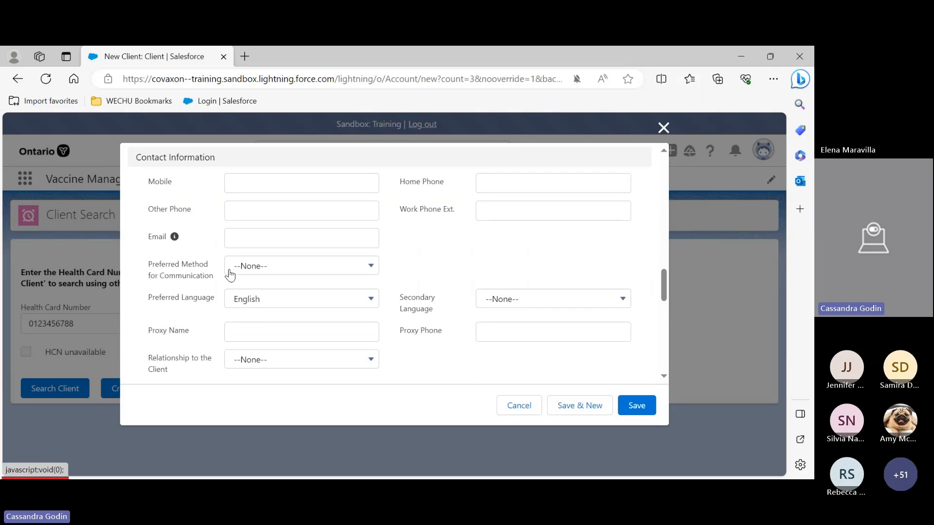
scroll(174, 225, down, 1)
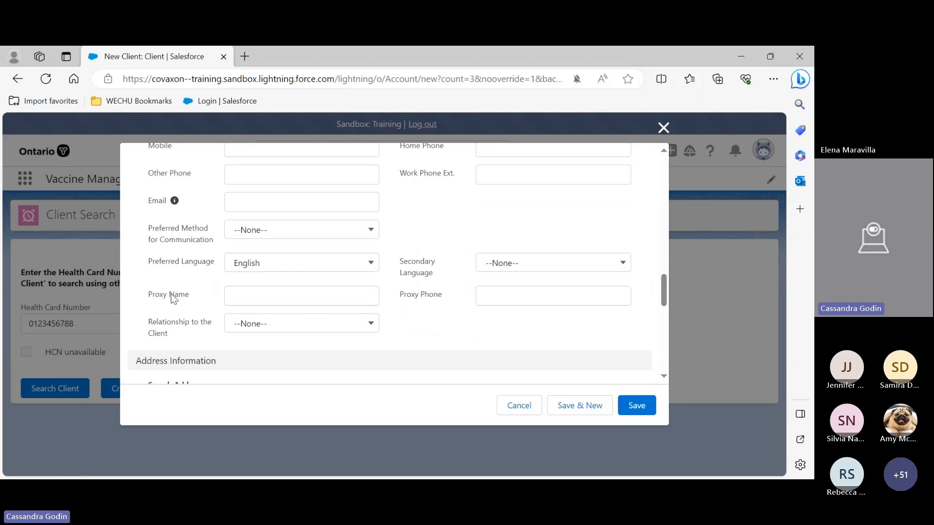
Review the Relationship to the Client options without selecting one
click(240, 301)
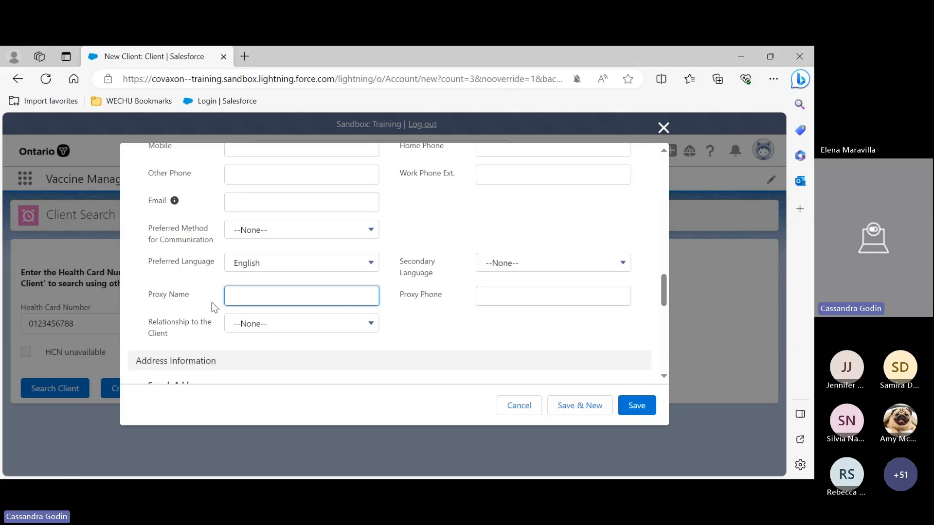
click(256, 323)
scroll(333, 212, down, 2)
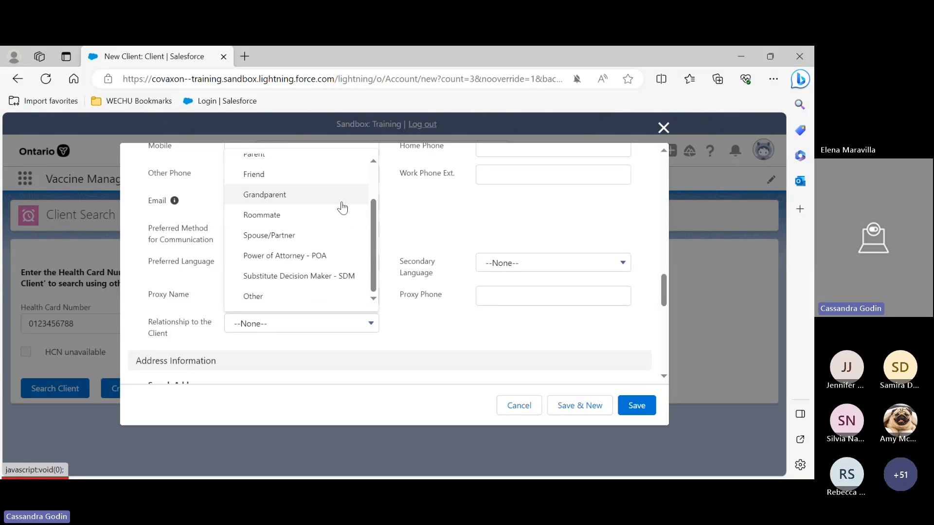
click(416, 324)
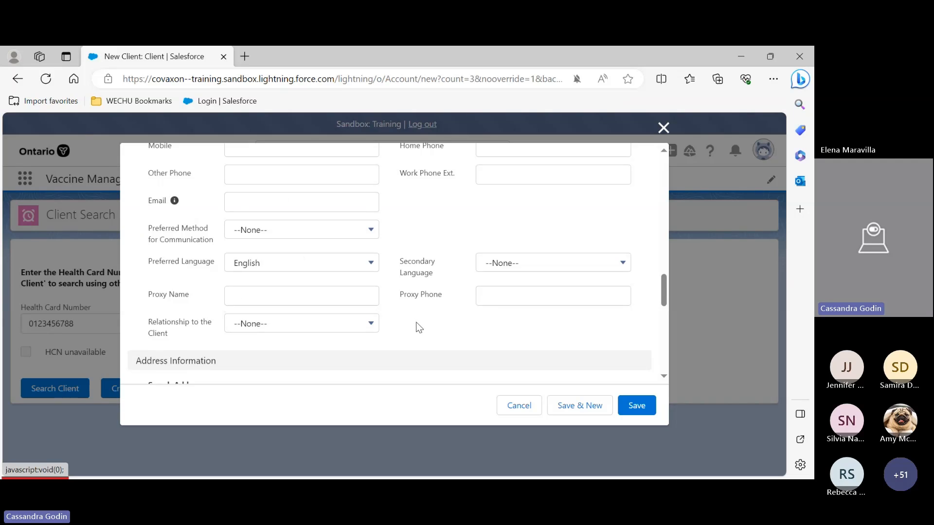
Examine the Address Information and Client Consent Information sections of the new client form
scroll(437, 282, down, 3)
scroll(306, 258, down, 4)
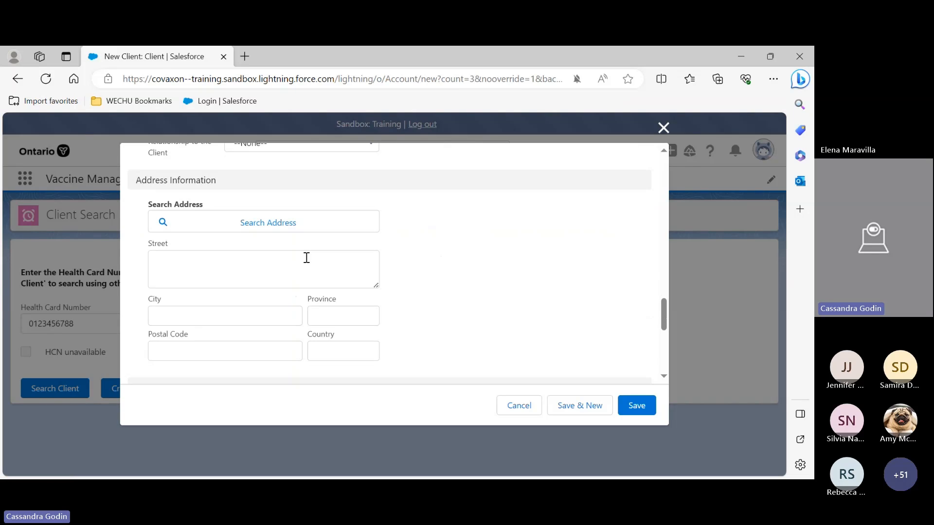
scroll(180, 249, up, 3)
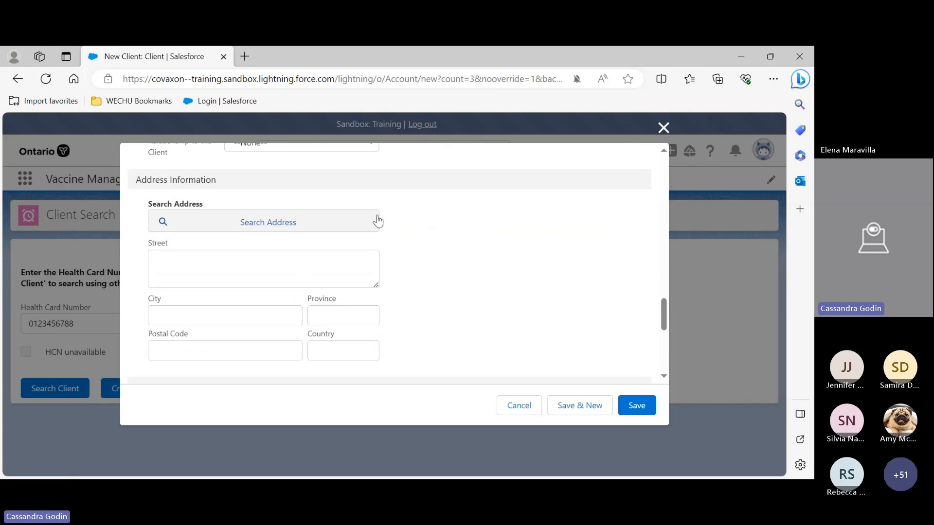
scroll(216, 272, down, 1)
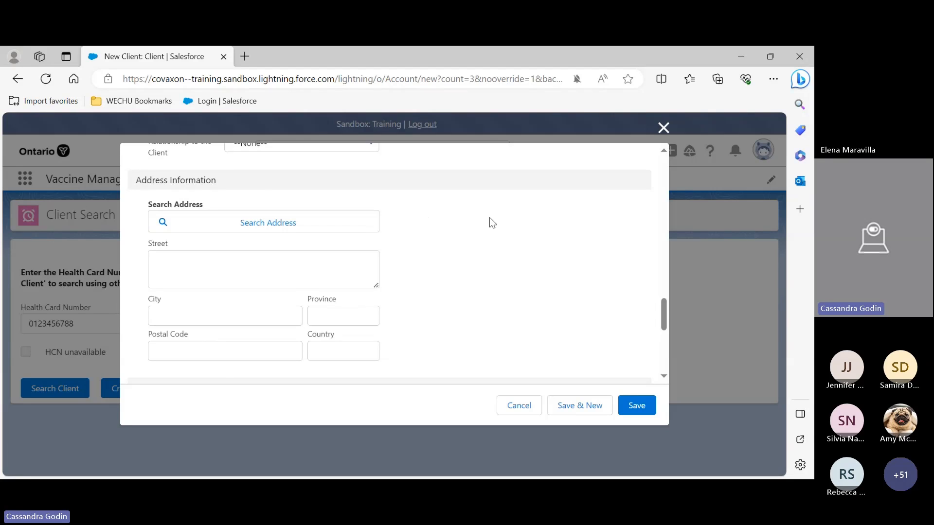
scroll(492, 222, down, 1)
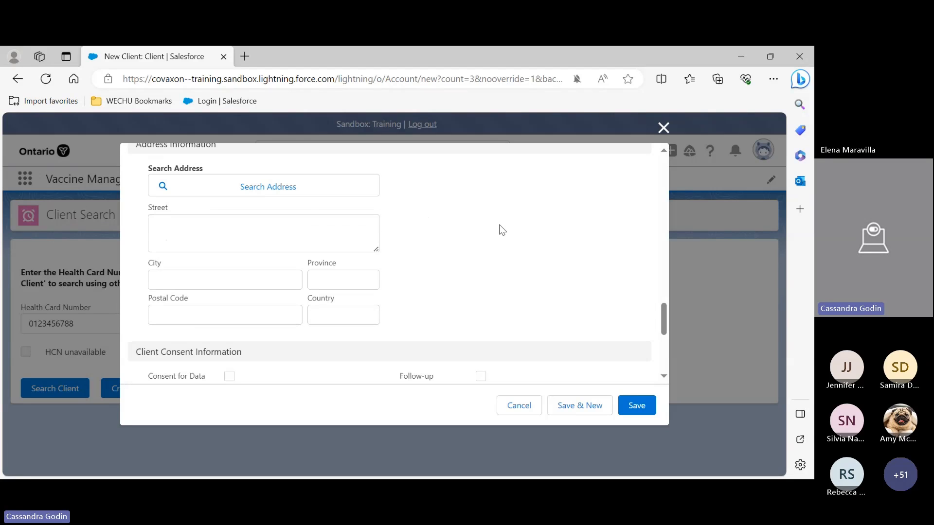
scroll(505, 227, down, 4)
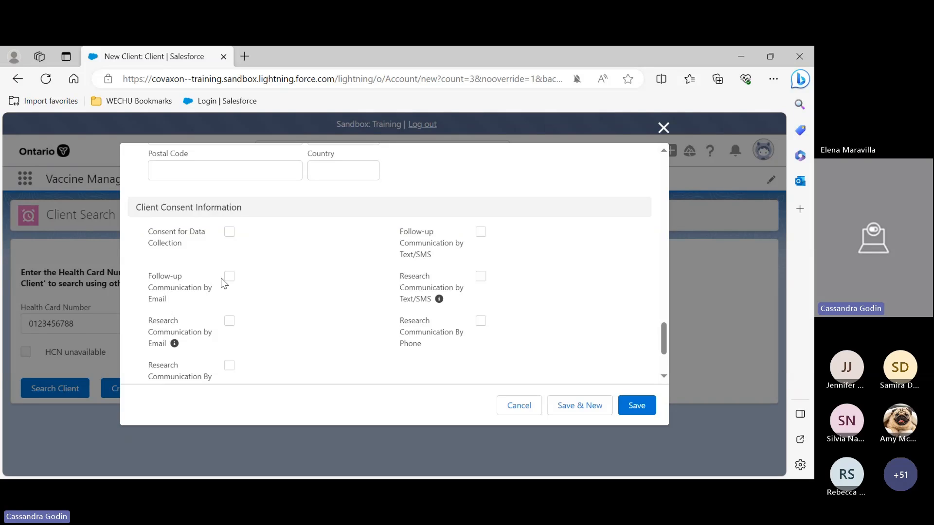
scroll(281, 276, down, 1)
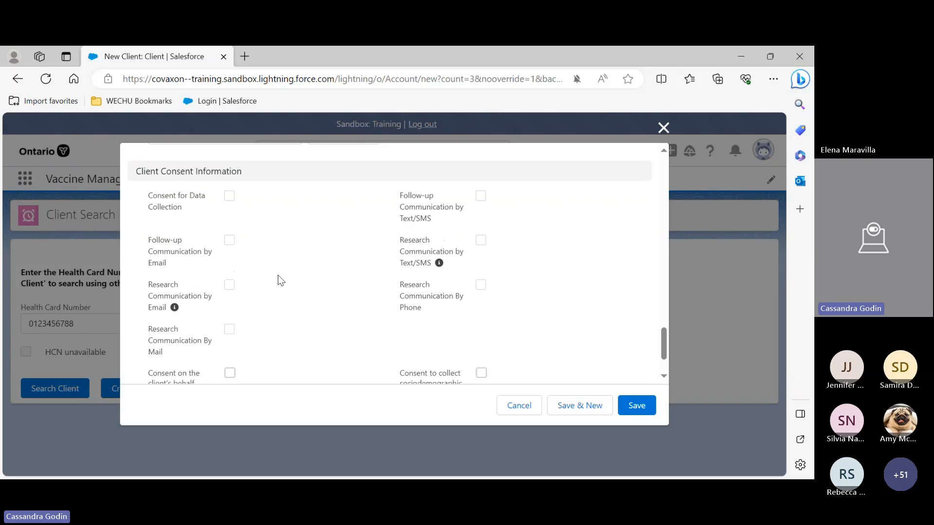
scroll(246, 230, down, 1)
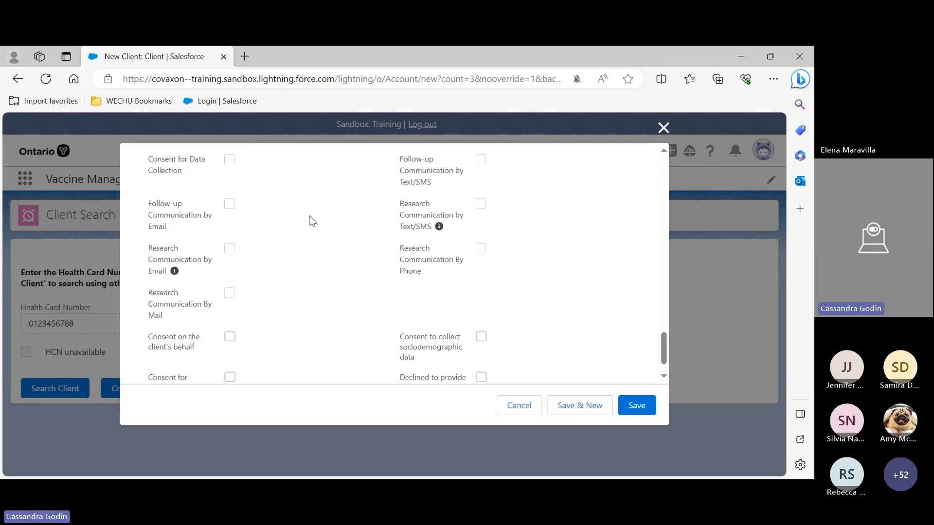
scroll(454, 275, down, 1)
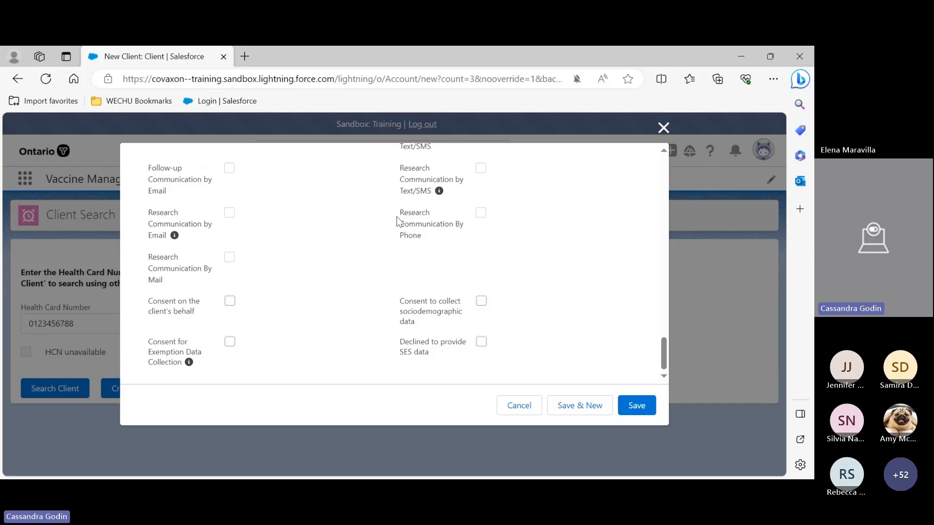
scroll(296, 246, up, 1)
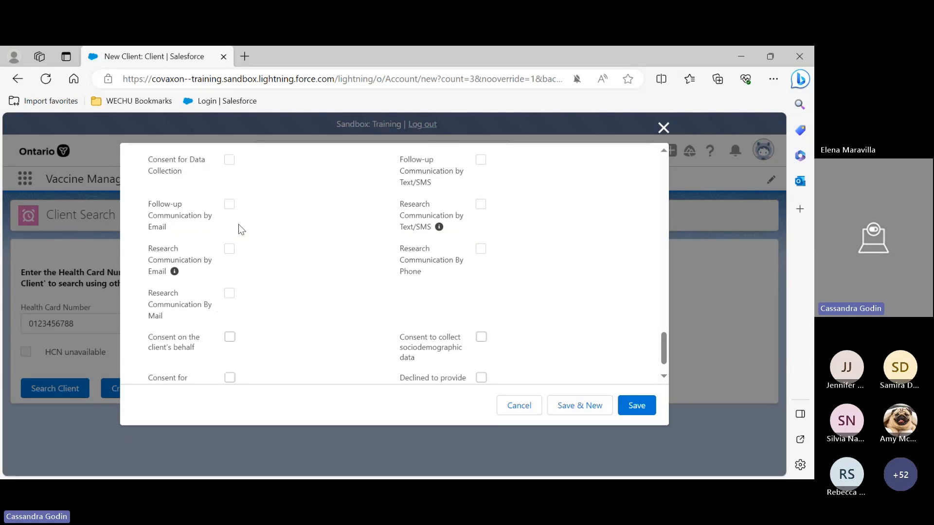
scroll(298, 211, down, 1)
scroll(360, 248, up, 3)
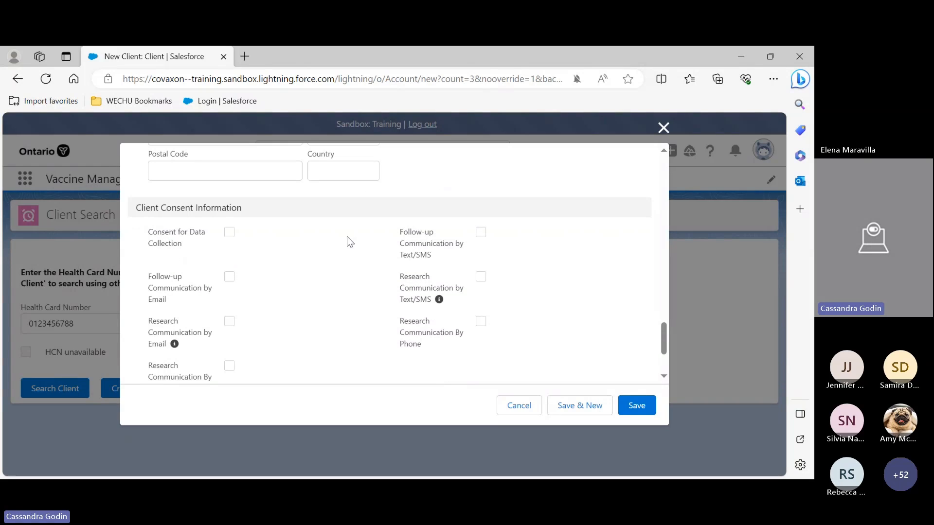
scroll(417, 225, up, 3)
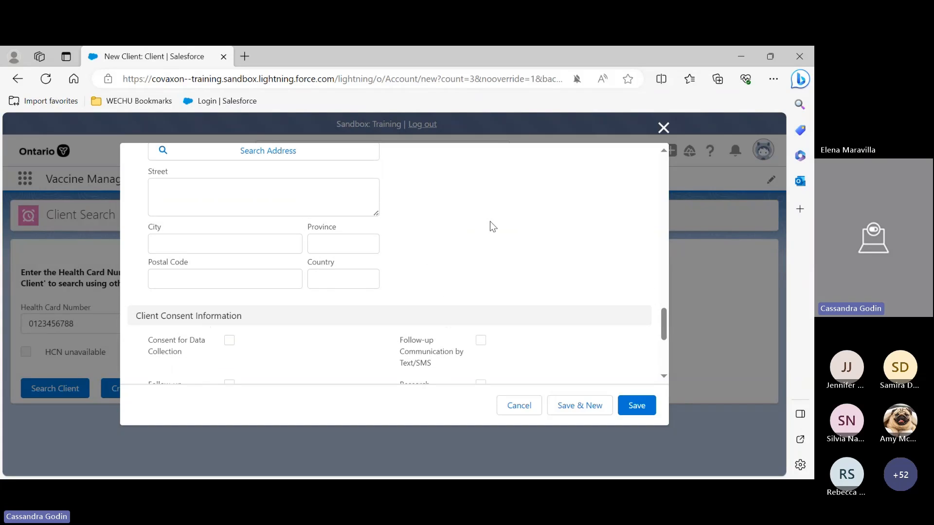
Close the new client form without saving
scroll(502, 278, down, 1)
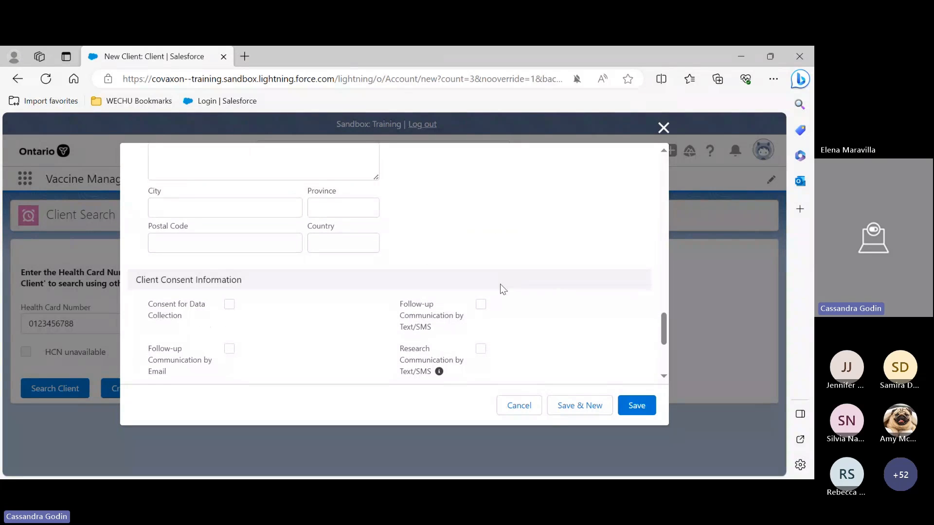
scroll(569, 216, down, 2)
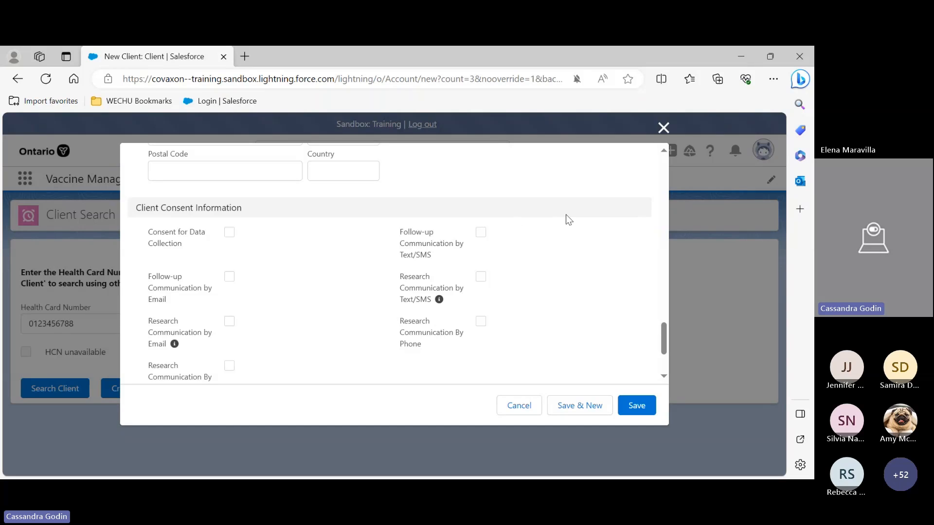
click(664, 128)
Clear the health card number from the Client Search field
click(75, 323)
key(BackSpace)
key(BackSpace)
key(BackSpace)
key(BackSpace)
key(BackSpace)
key(BackSpace)
key(BackSpace)
key(BackSpace)
key(BackSpace)
key(BackSpace)
Open the Apple Tree client record and review its details, vaccine, contact, address and consent sections
click(260, 179)
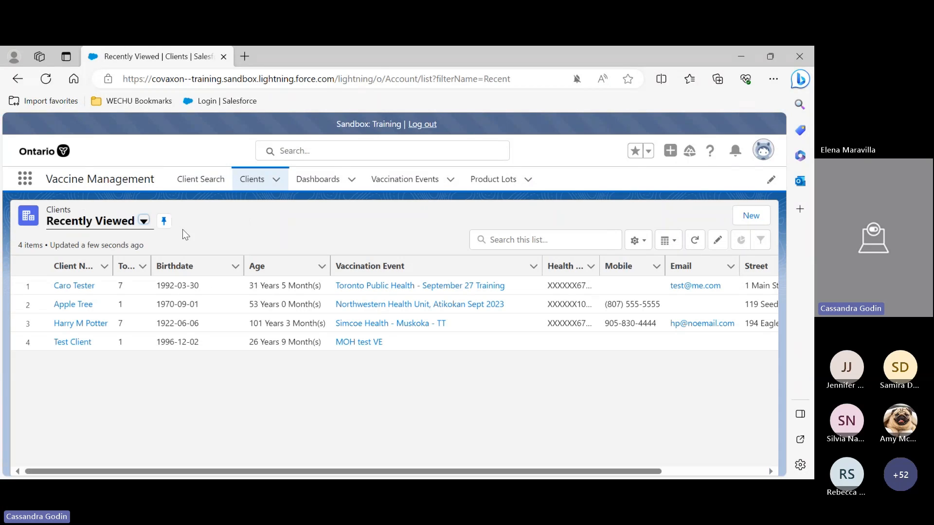
click(77, 305)
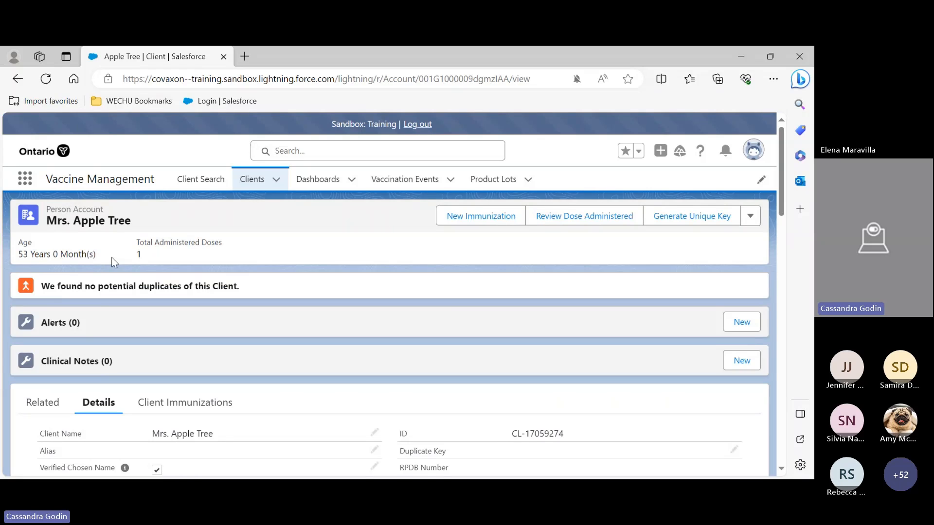
scroll(146, 258, down, 1)
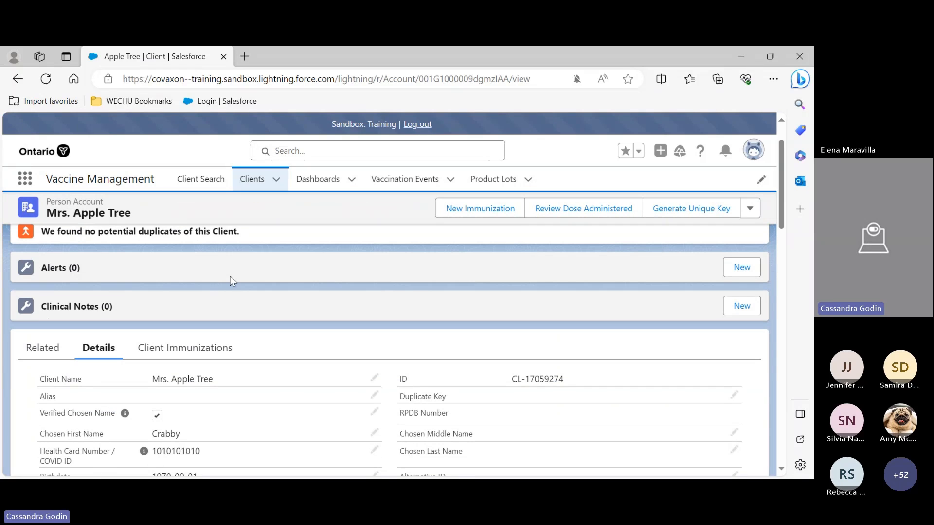
scroll(238, 275, down, 1)
scroll(249, 274, down, 1)
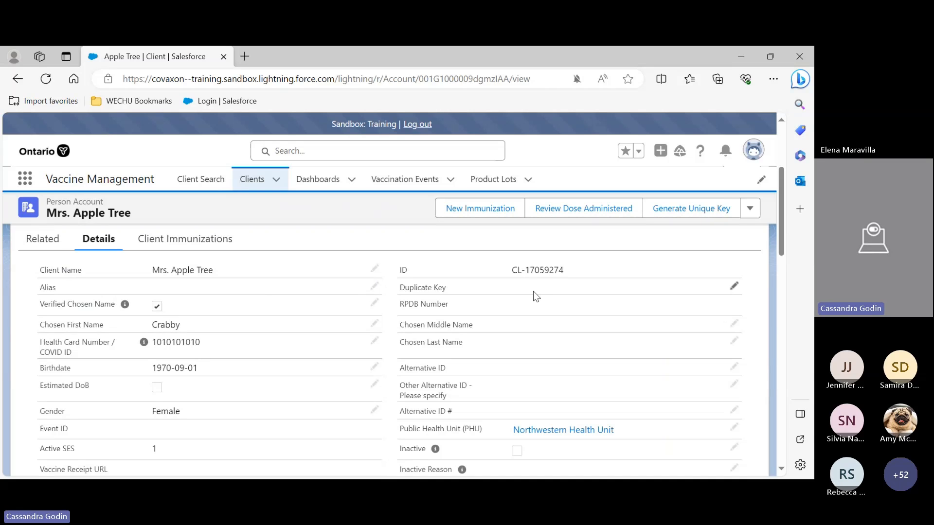
scroll(540, 399, down, 4)
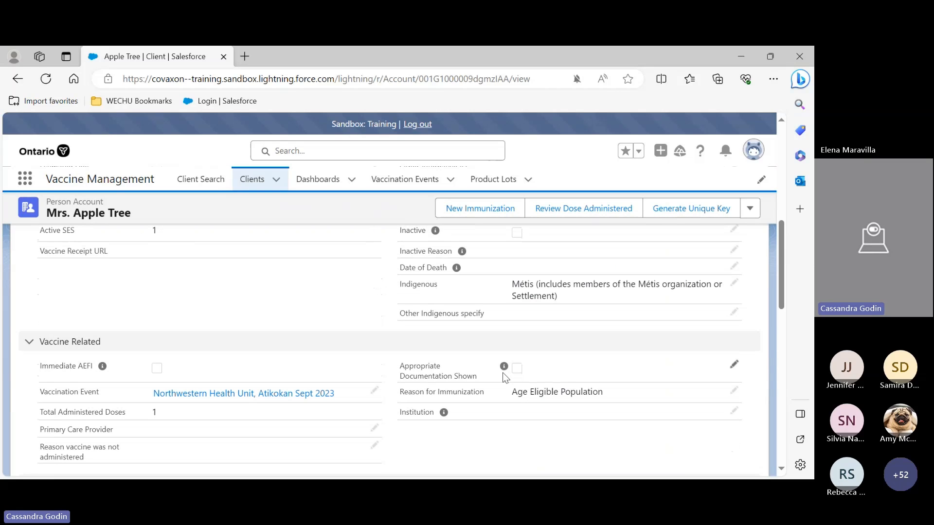
scroll(525, 343, down, 1)
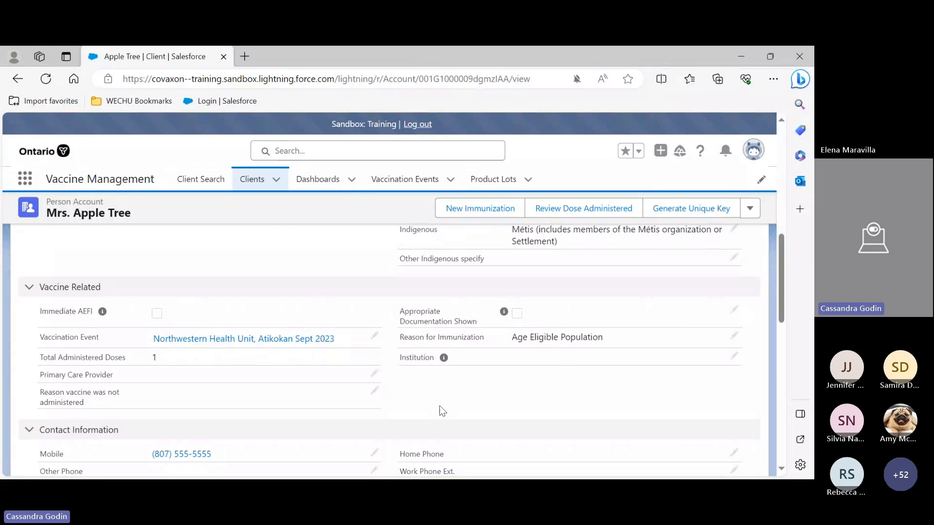
mouse_move(205, 347)
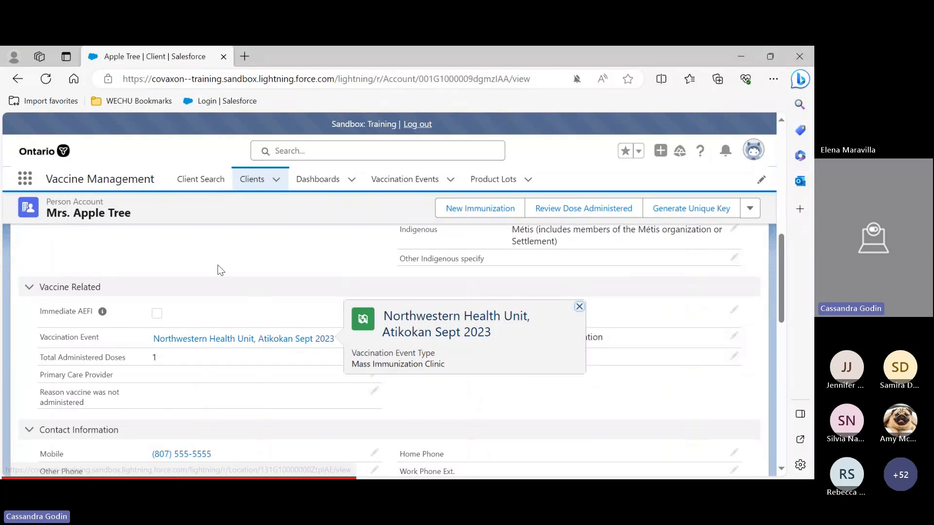
scroll(125, 335, down, 1)
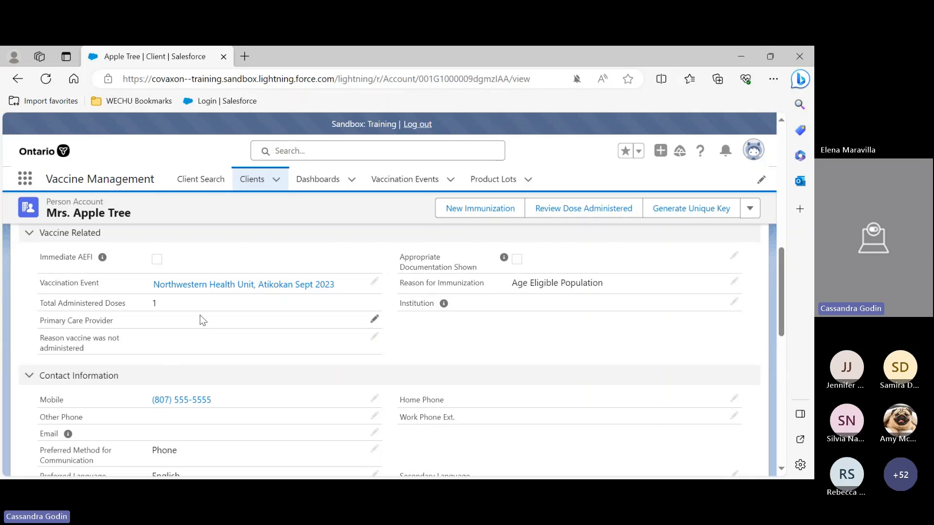
scroll(202, 320, down, 1)
scroll(203, 320, down, 2)
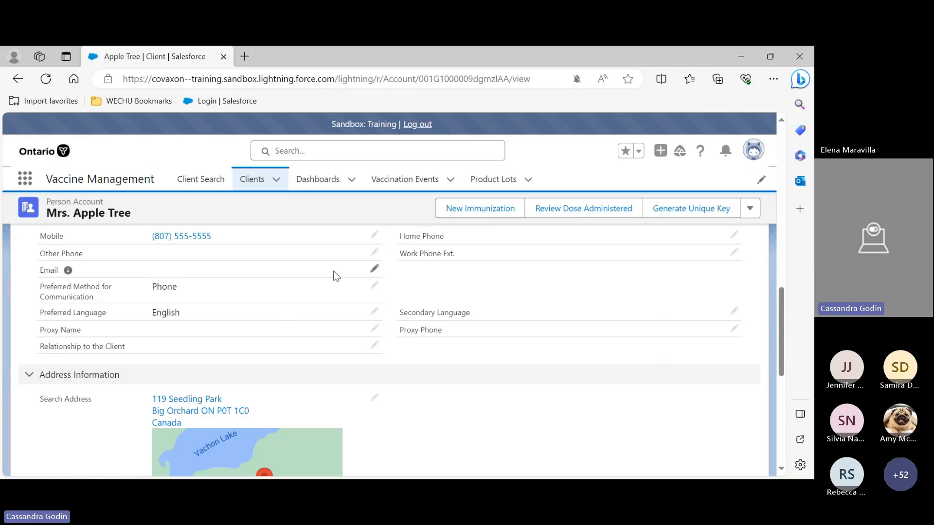
scroll(338, 278, down, 3)
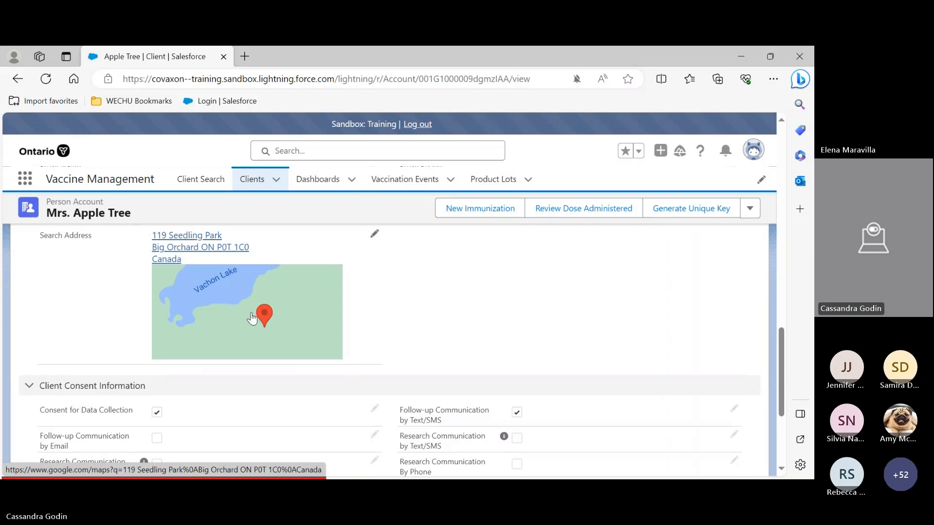
scroll(252, 319, up, 8)
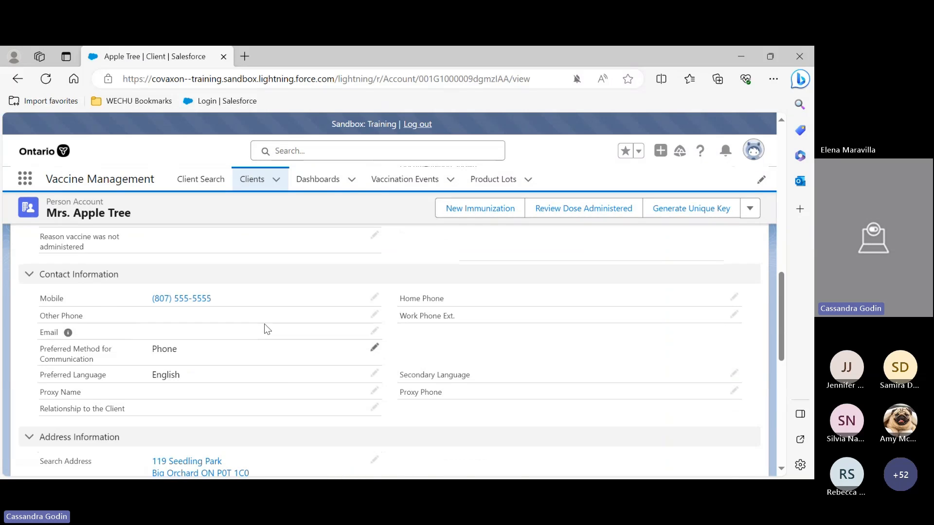
Mark the health card number as unavailable and search clients by the last name smith
click(185, 183)
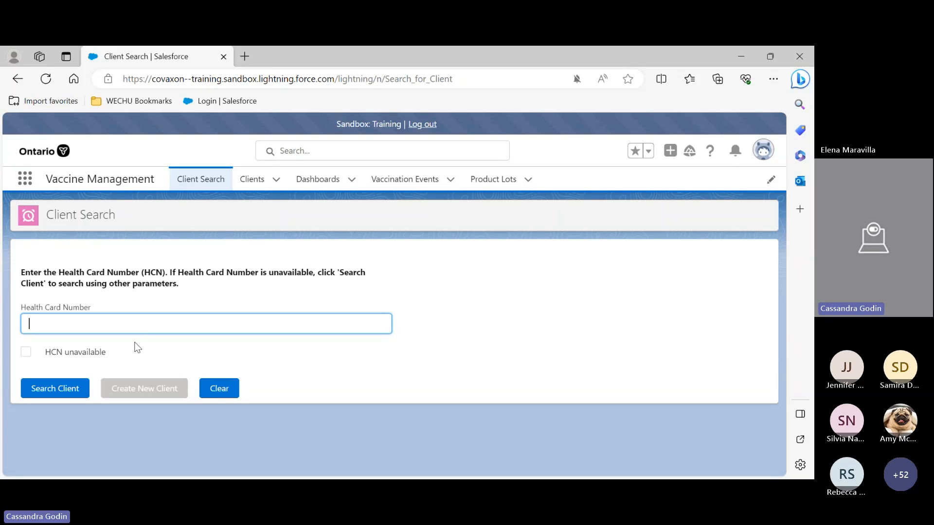
click(25, 352)
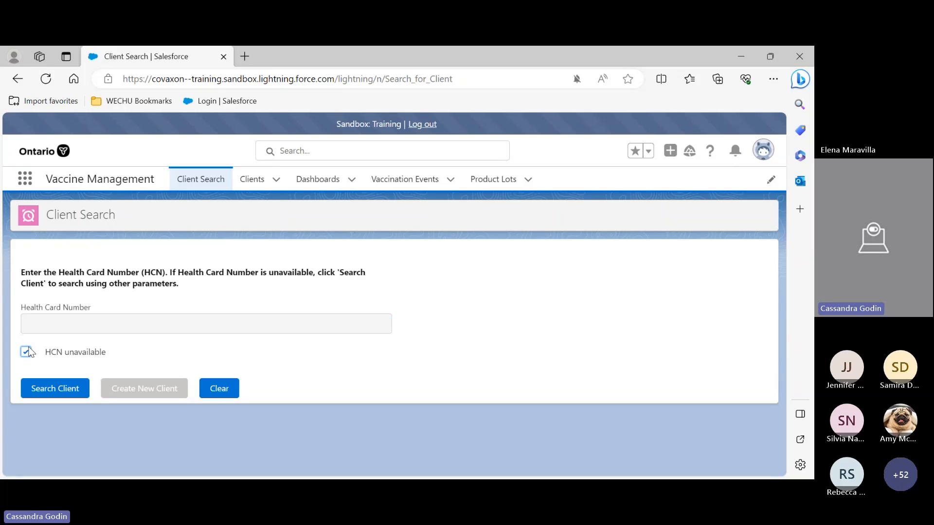
click(67, 388)
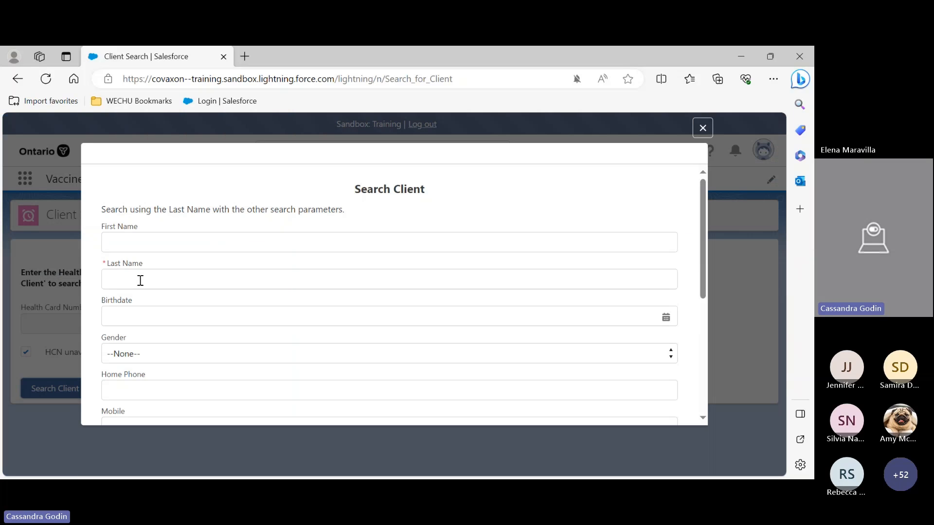
click(140, 281)
text(smith)
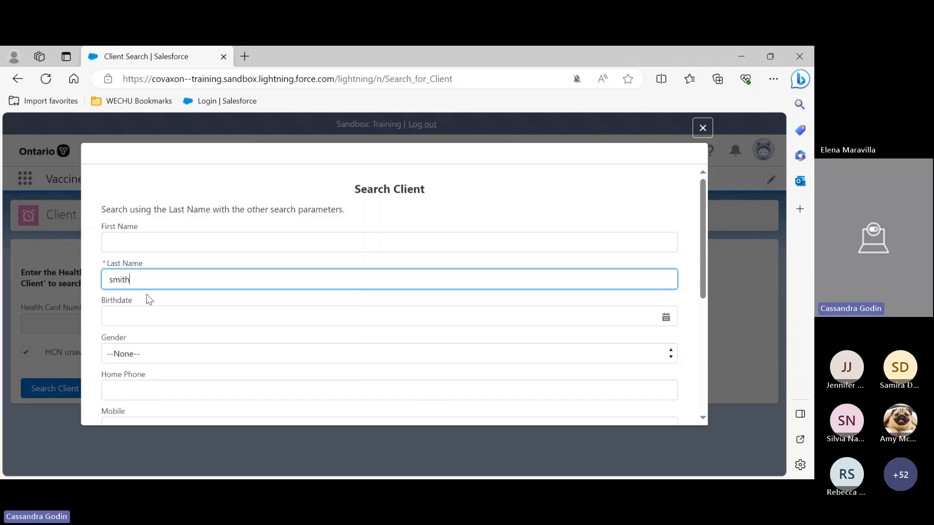
scroll(495, 307, down, 10)
click(647, 415)
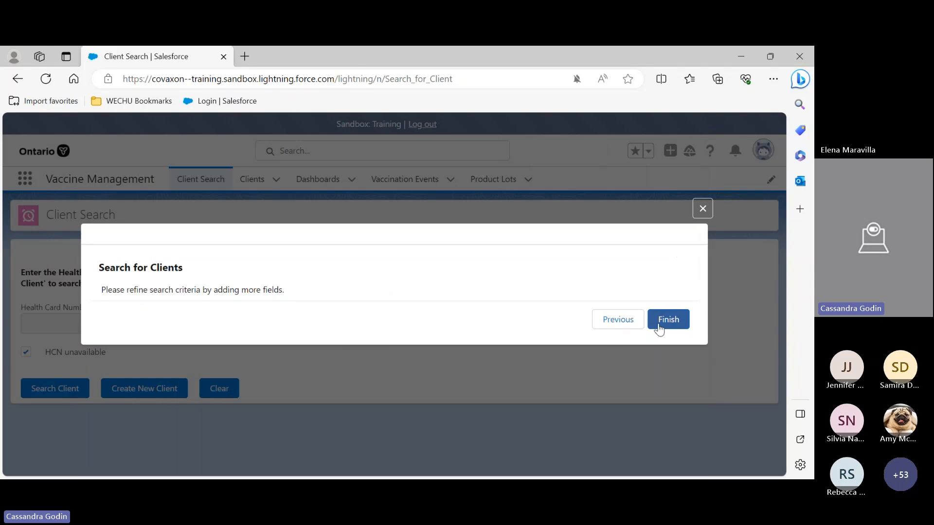
click(662, 325)
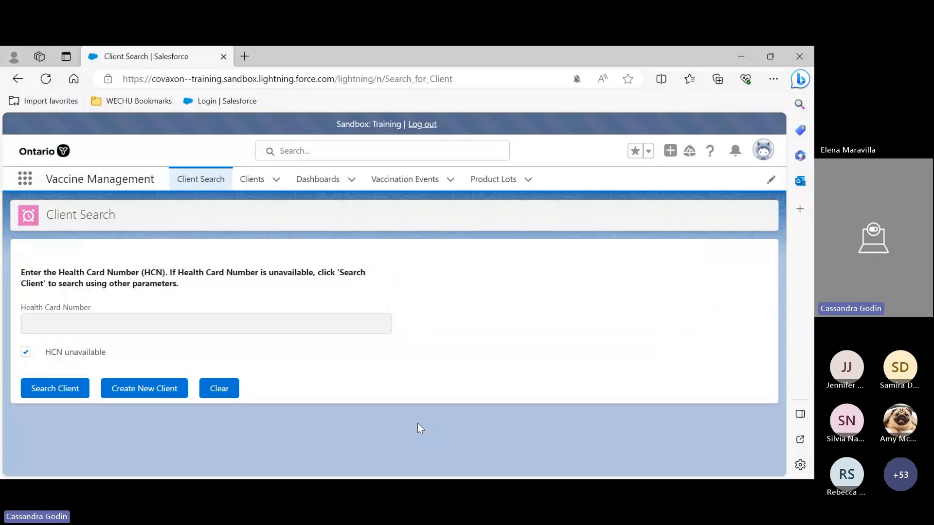
Review the Alternative ID options in a new client form and close it without saving
click(142, 386)
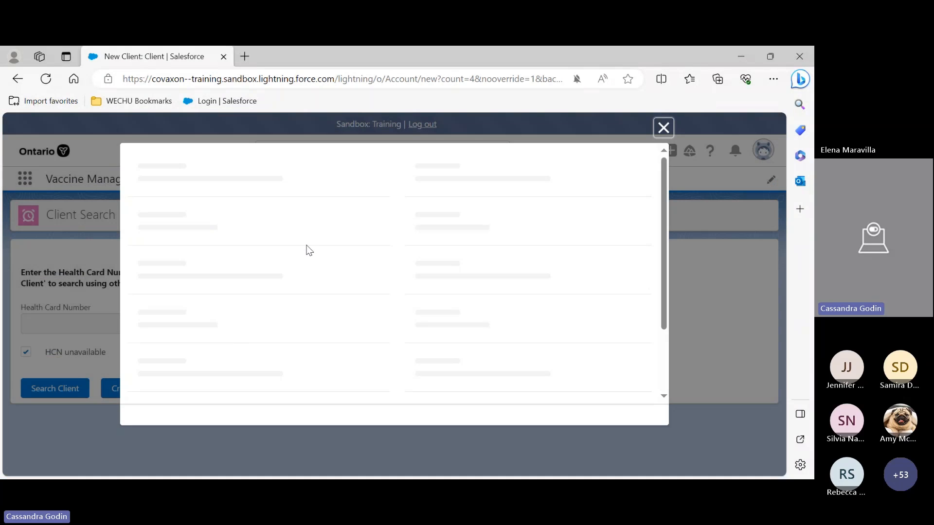
scroll(452, 237, down, 4)
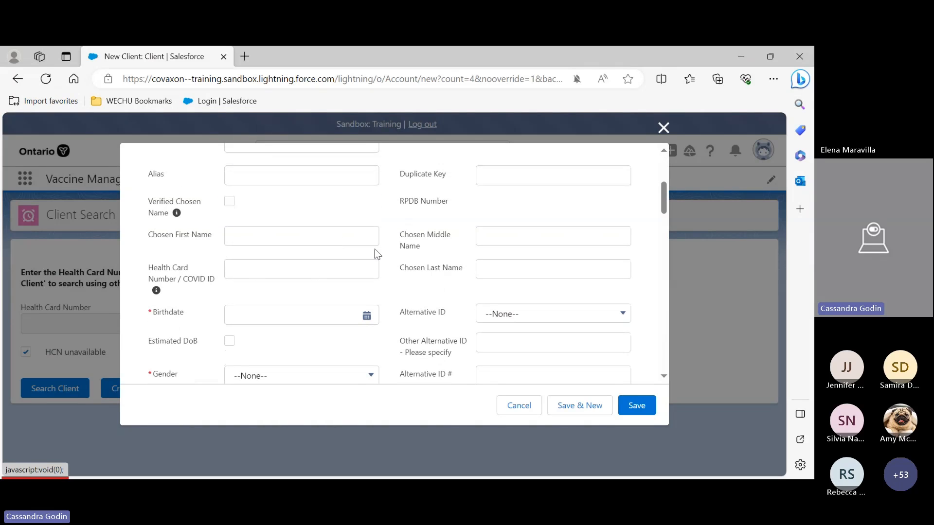
scroll(476, 190, down, 1)
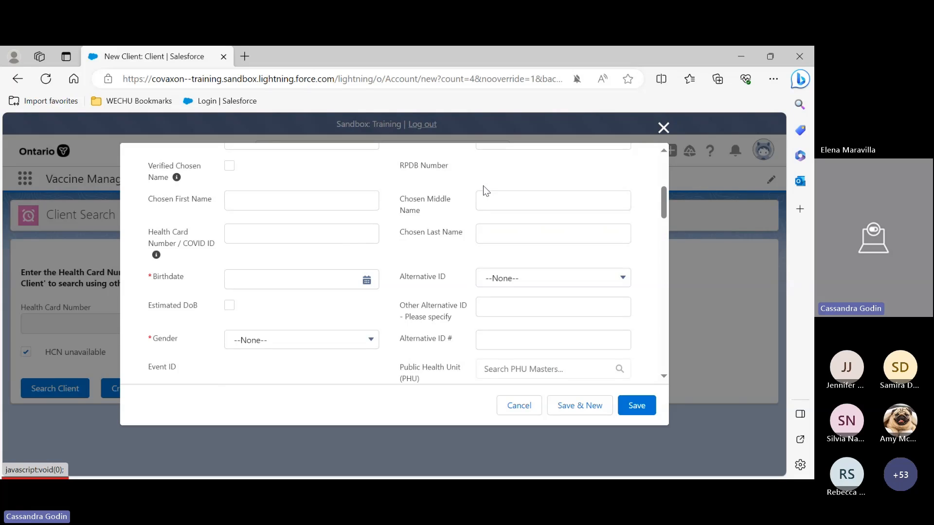
click(499, 280)
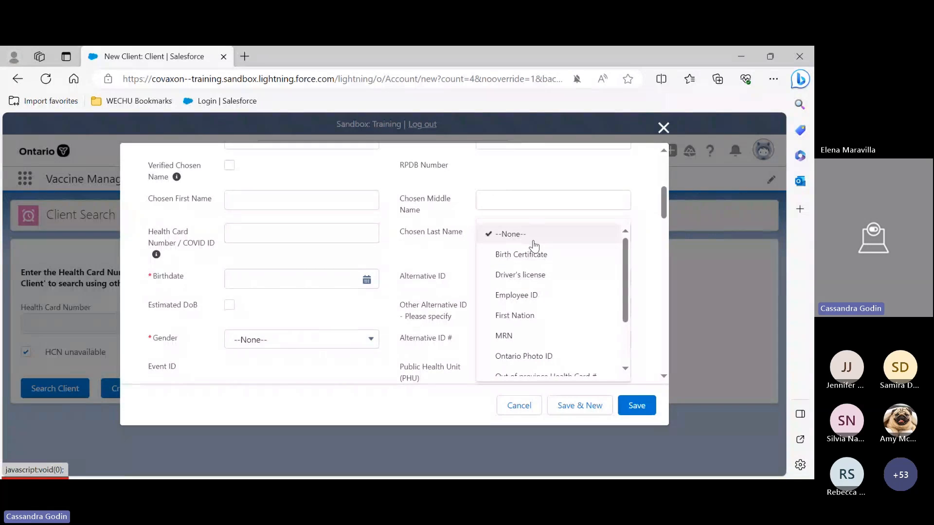
scroll(568, 282, down, 1)
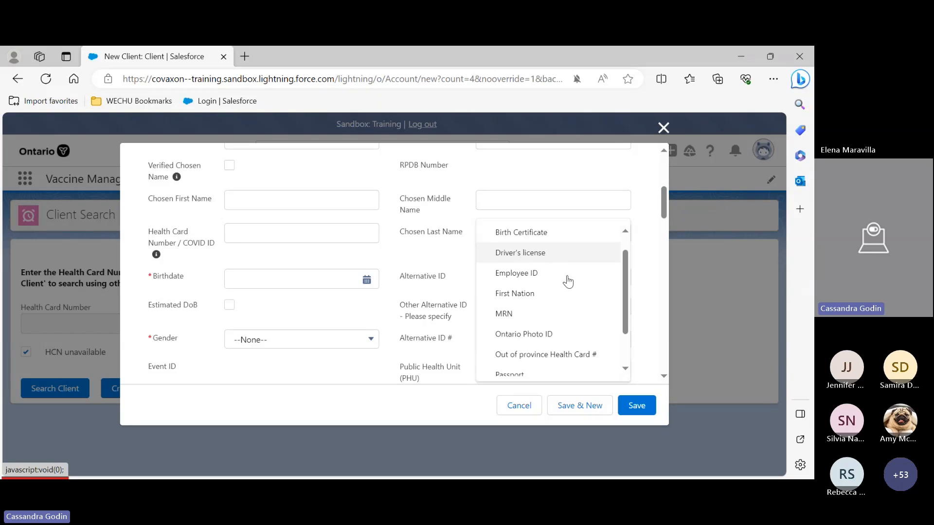
scroll(567, 282, down, 3)
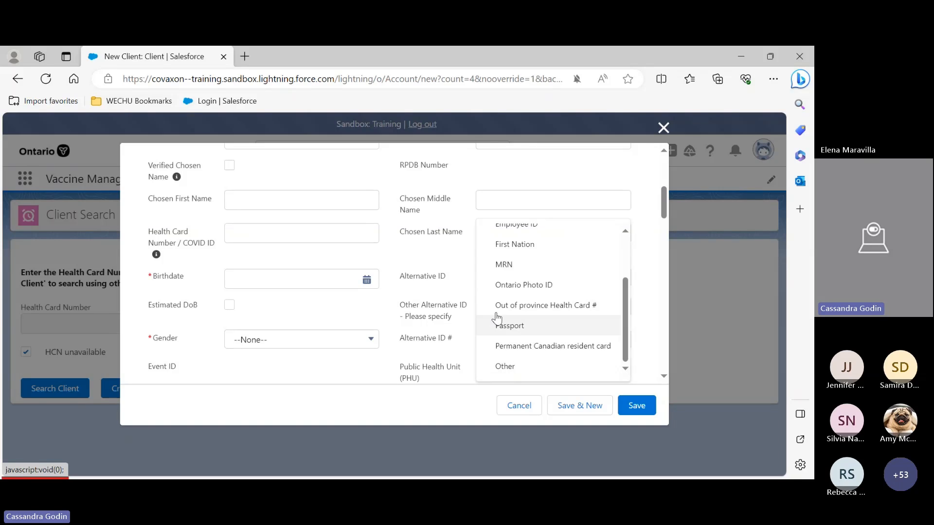
click(436, 235)
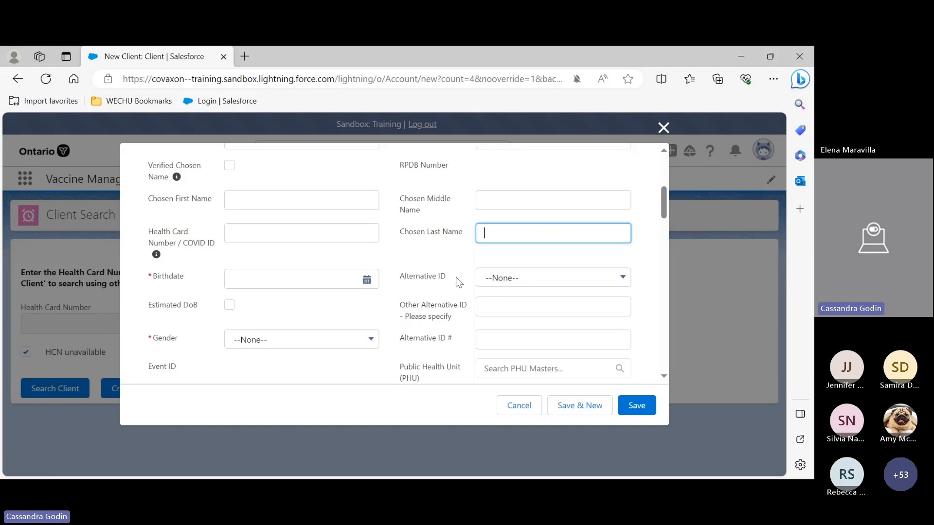
click(491, 341)
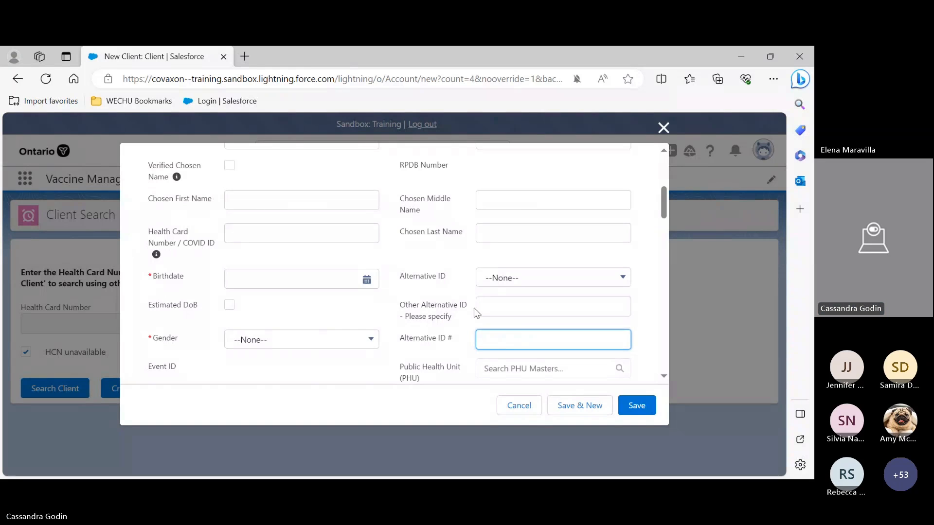
click(664, 128)
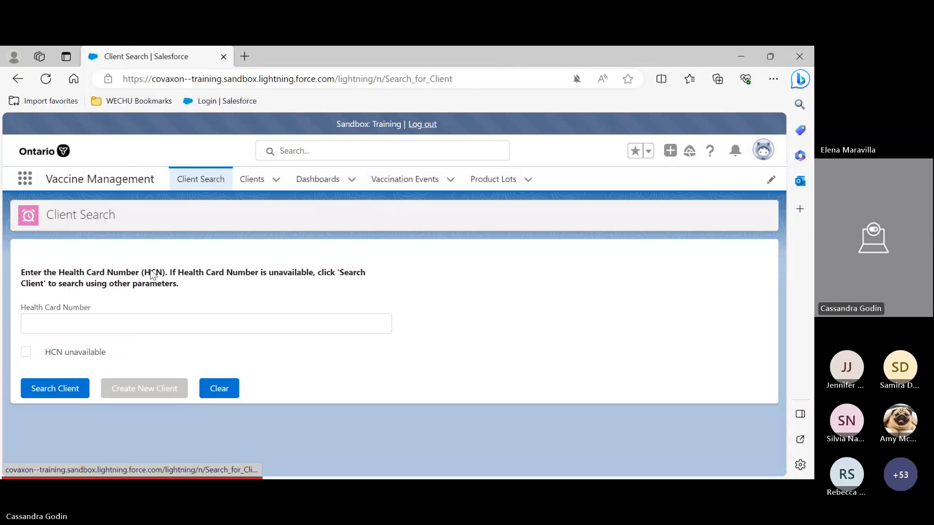
Open the Apple Tree record and browse its Related, Client Immunizations and Details tabs
click(253, 179)
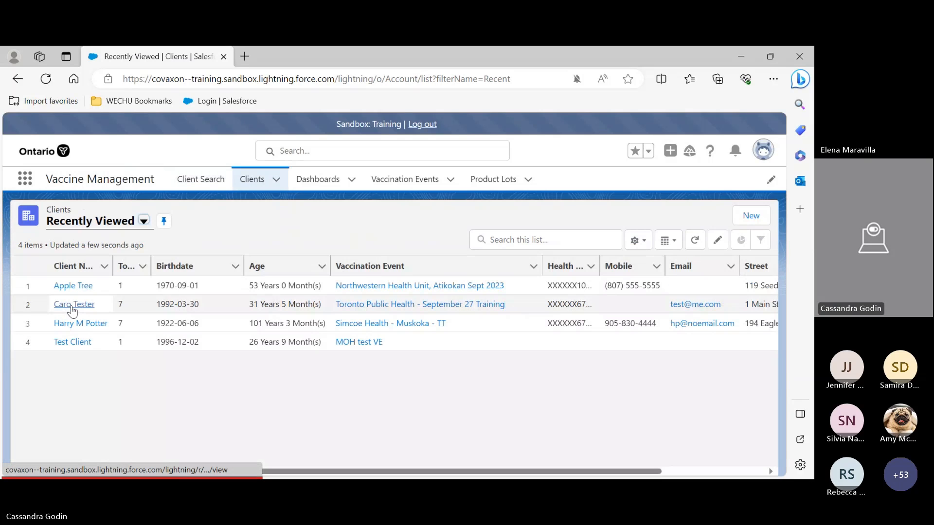
click(73, 285)
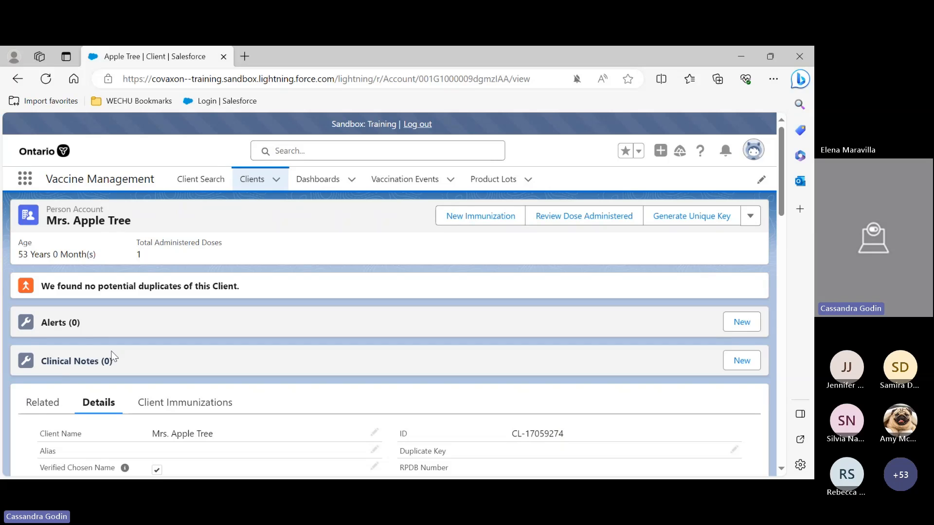
click(48, 406)
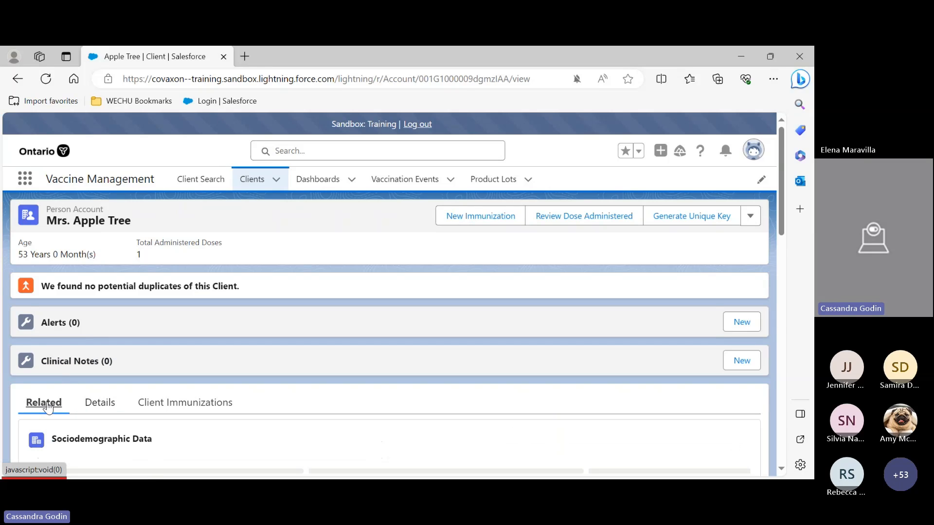
click(96, 406)
click(189, 407)
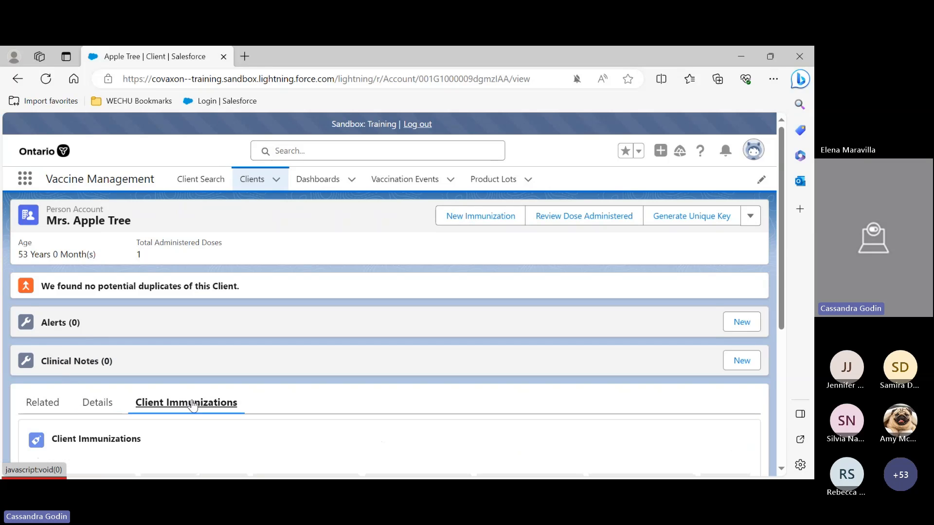
scroll(244, 412, down, 1)
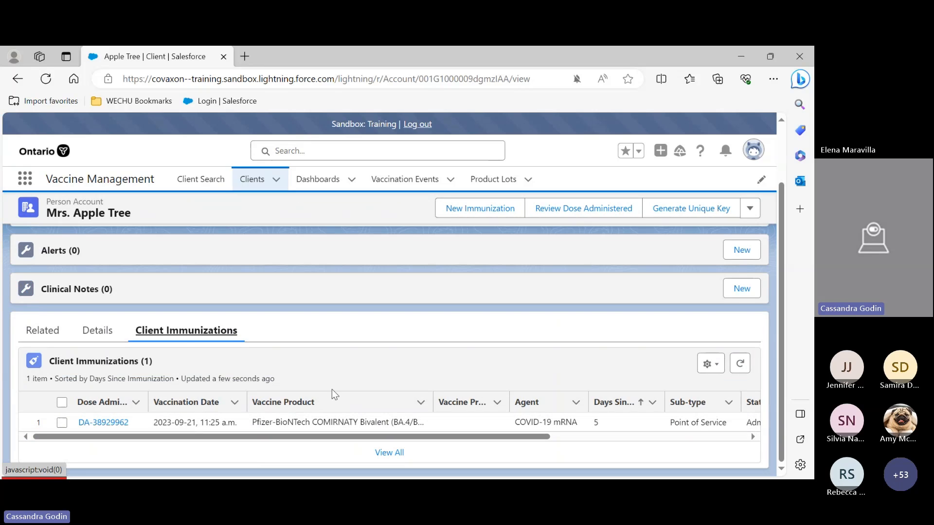
click(100, 332)
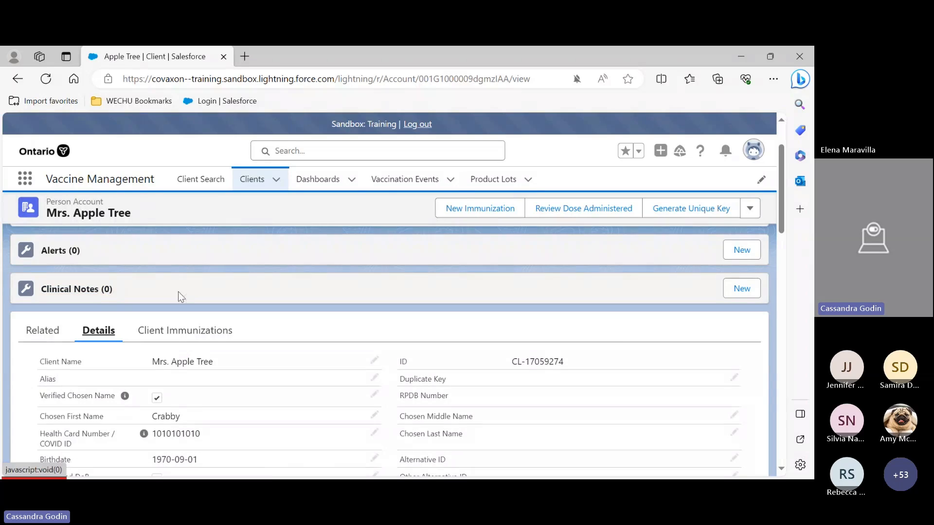
Try saving a new clinical note with subject Fainting episode and an empty note body, then cancel the form
click(735, 292)
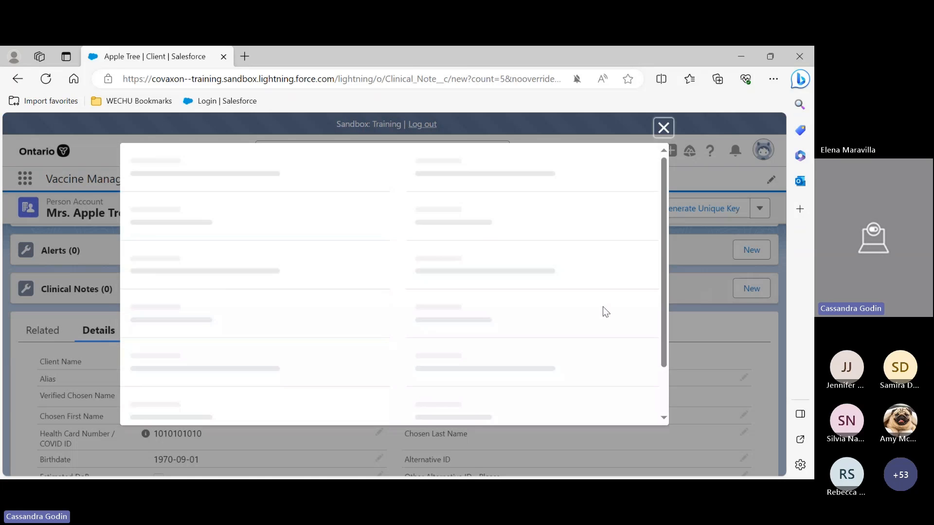
click(240, 303)
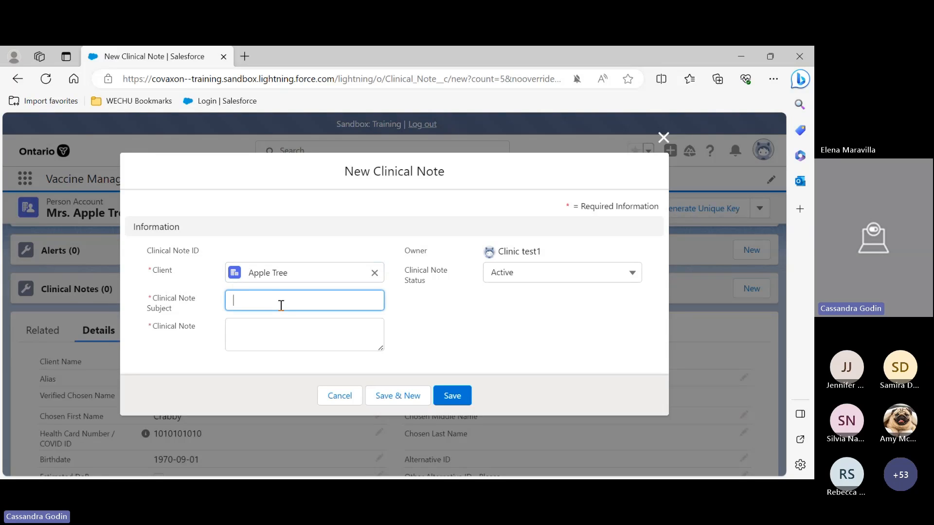
text(fa)
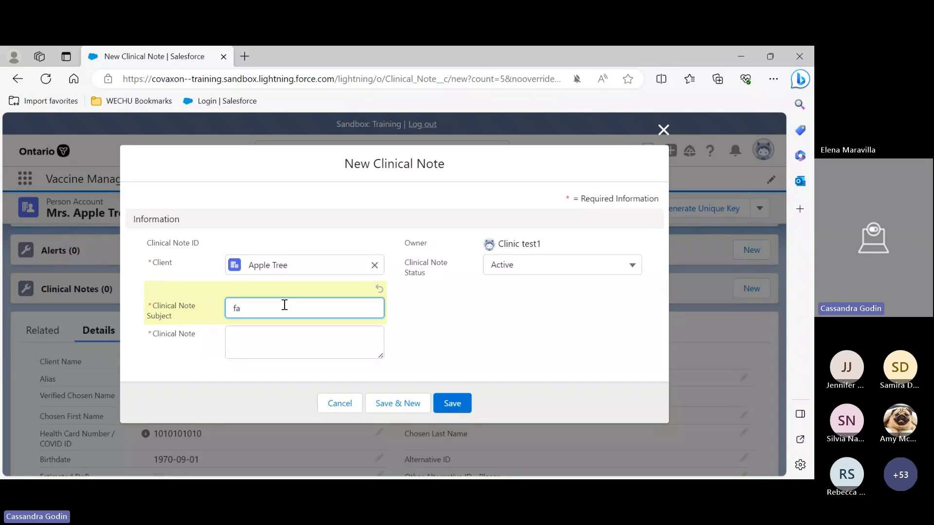
key(BackSpace)
key(BackSpace)
text(Faint)
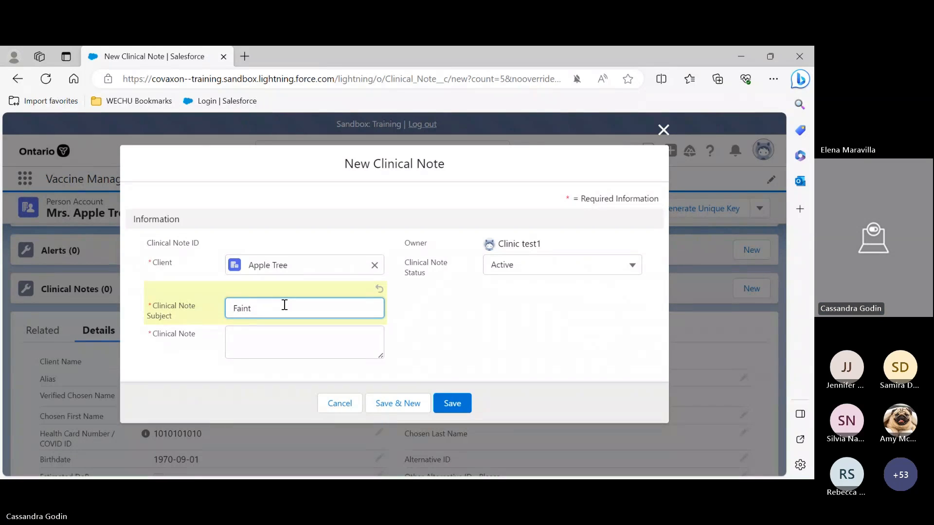
text(ing episode)
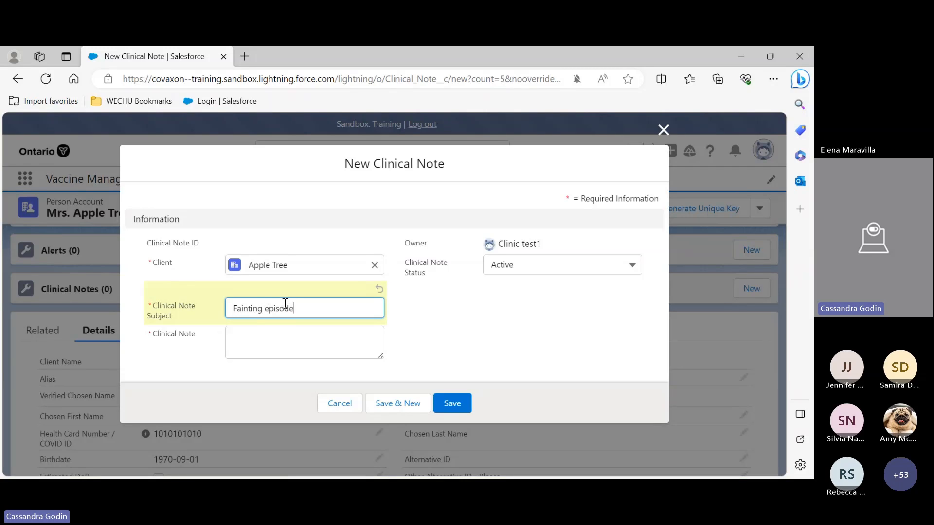
click(271, 330)
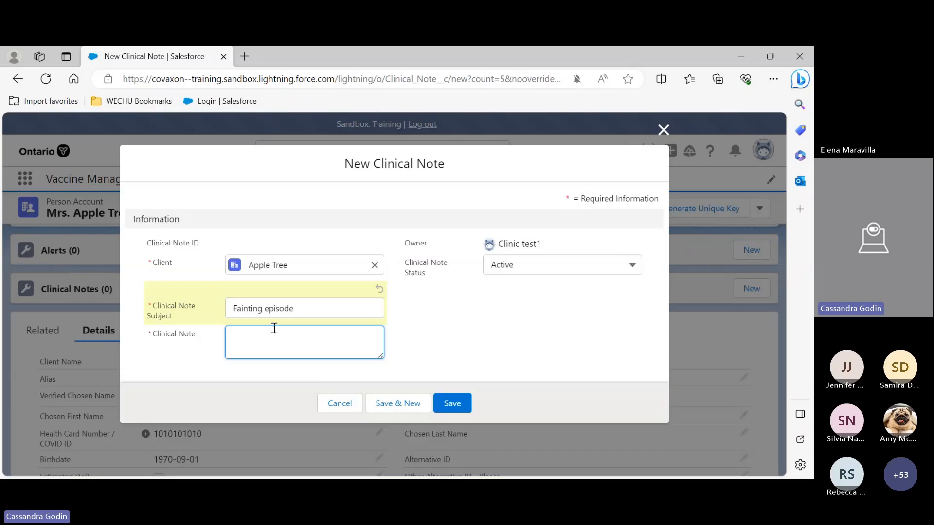
text(dhiejfifljiir)
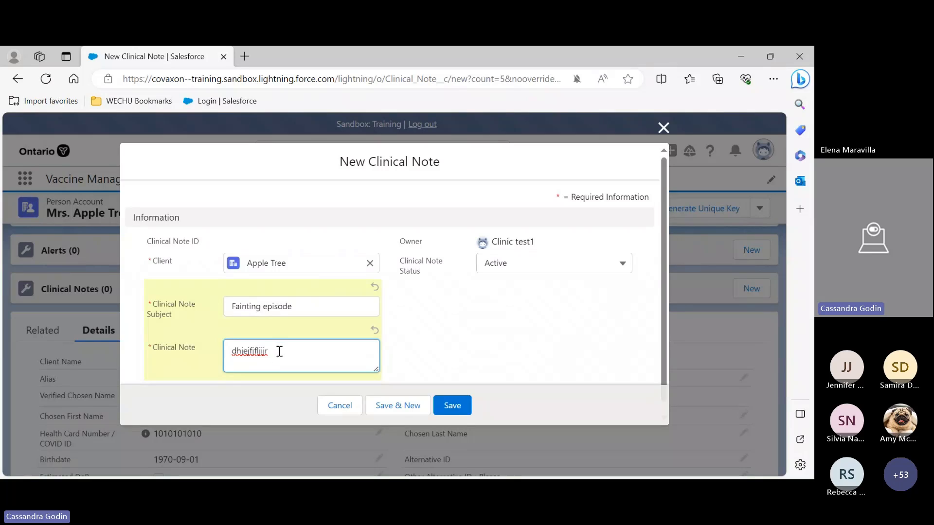
drag(276, 350, 203, 347)
key(BackSpace)
click(336, 407)
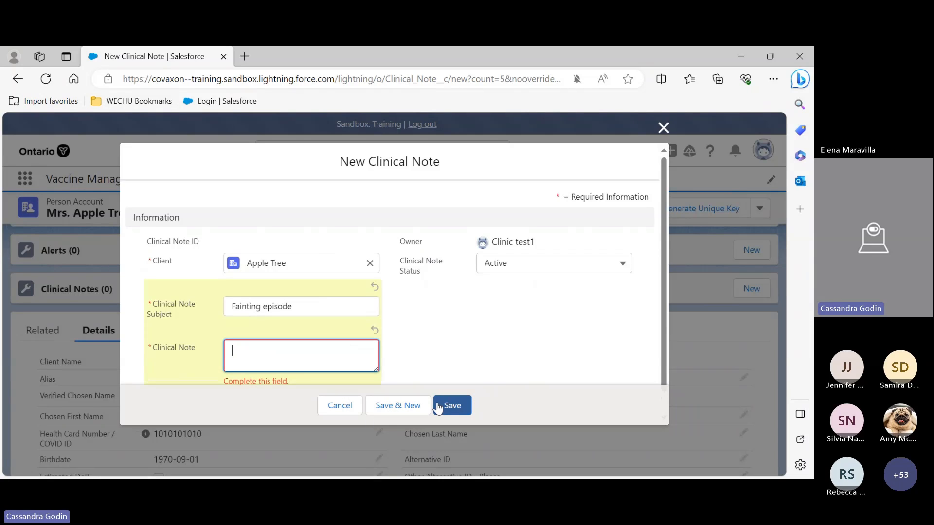
click(339, 406)
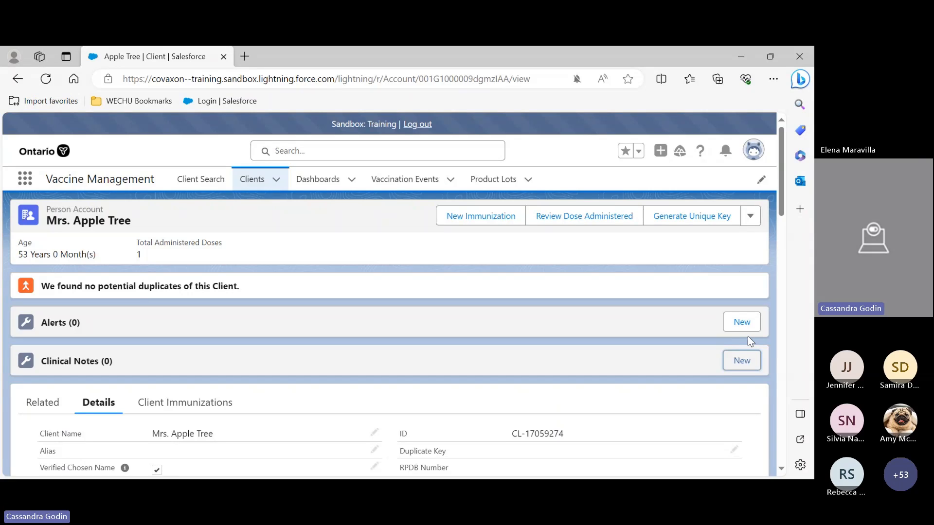
Open a new Warning alert form for the client, leave the alert name empty and cancel it
click(746, 325)
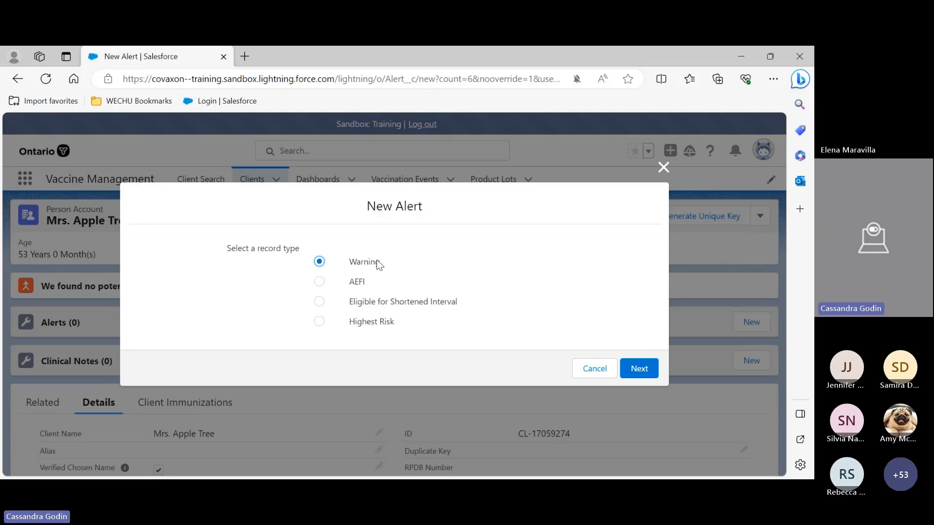
click(626, 368)
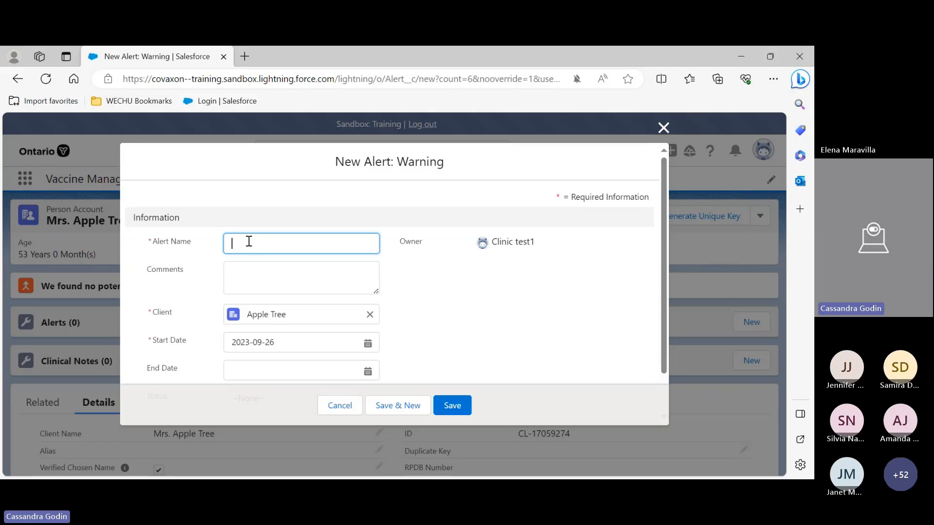
text(F)
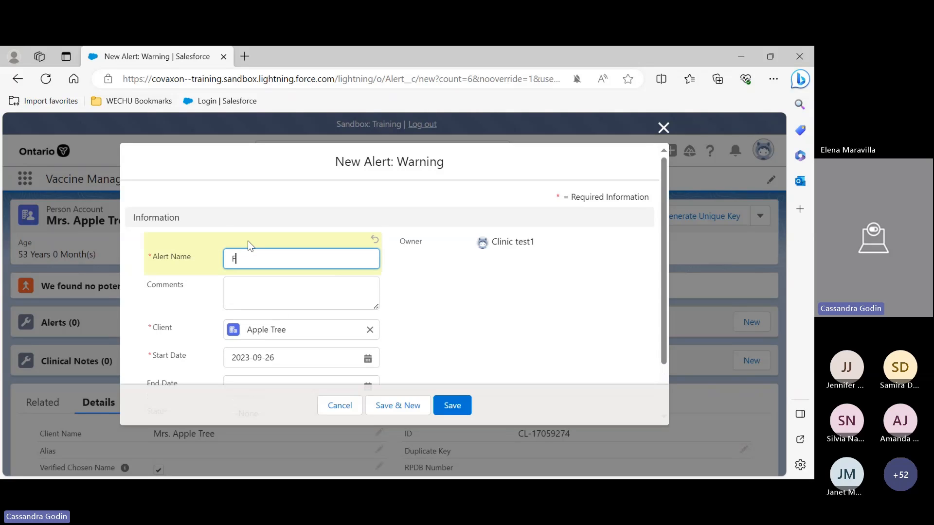
key(BackSpace)
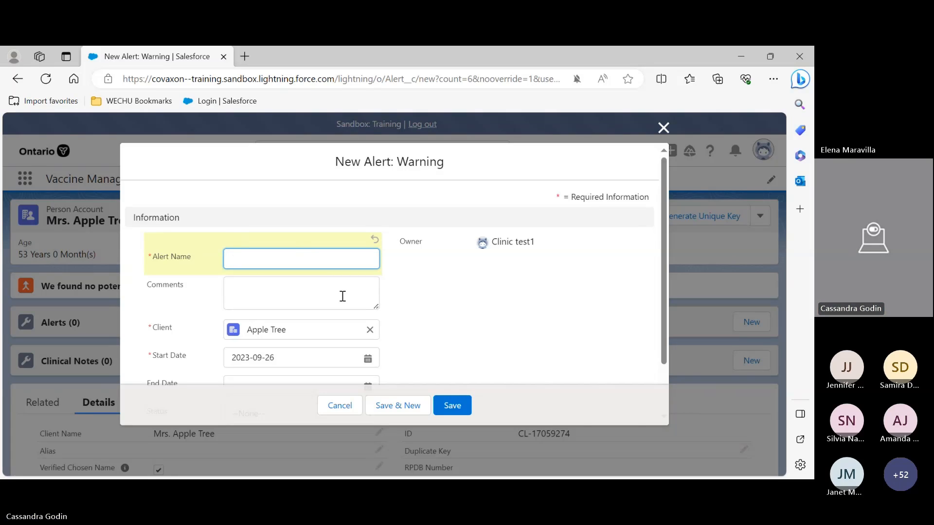
click(305, 287)
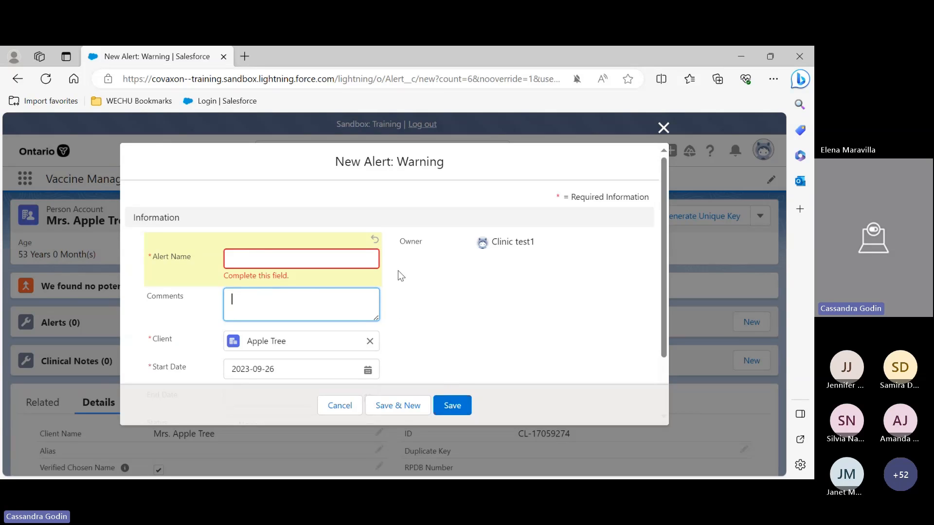
click(339, 407)
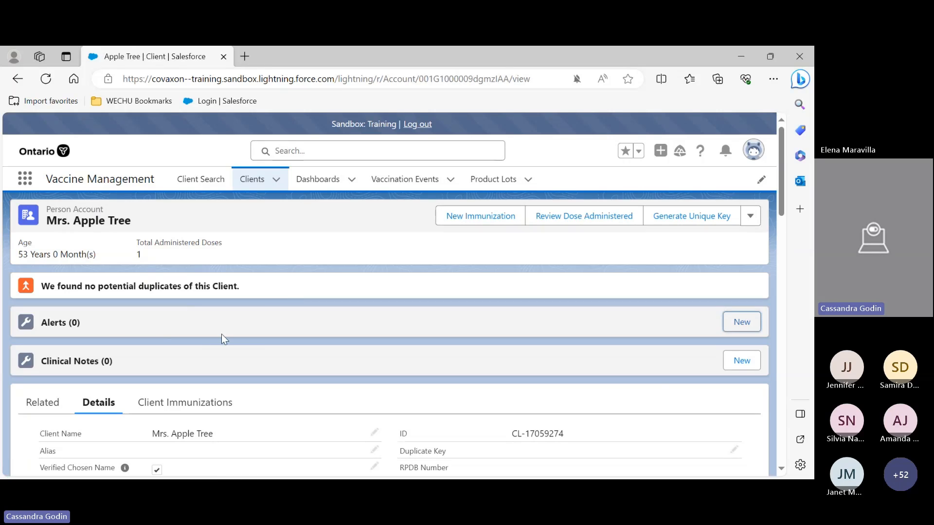
Create a clinical note for the client with subject Fainted and note text Fainted
click(742, 360)
click(281, 294)
text(Fainted)
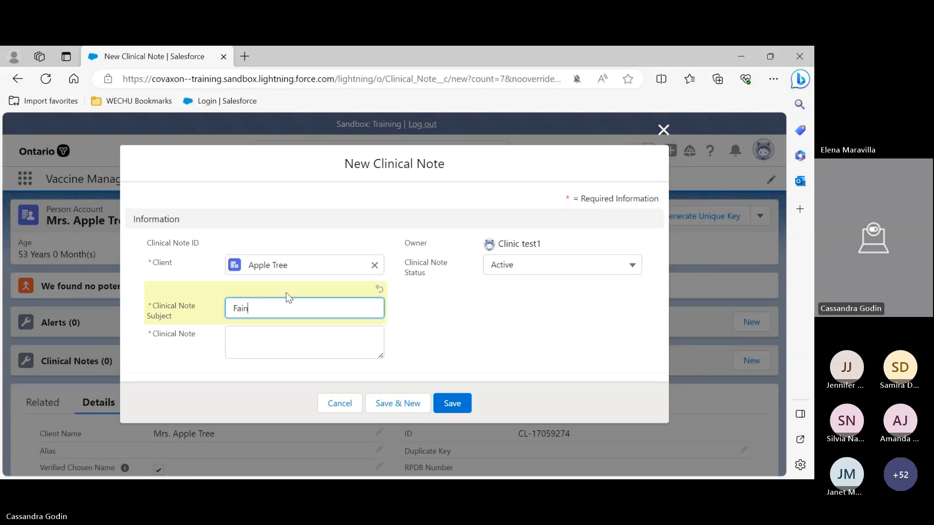
click(266, 346)
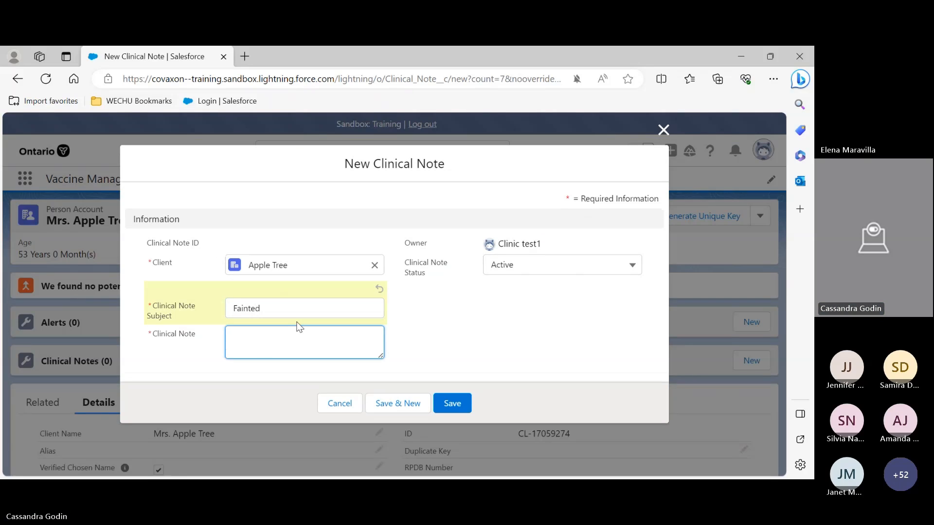
text(Fainted)
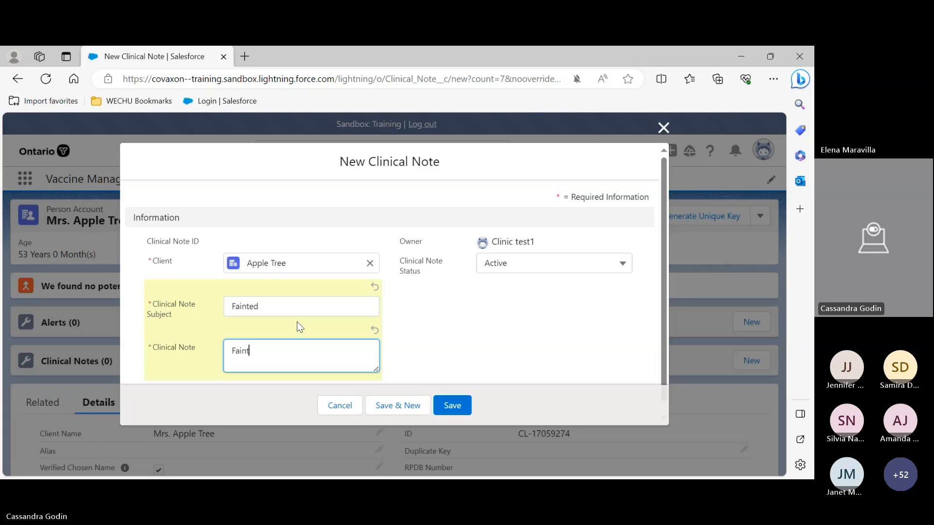
click(452, 405)
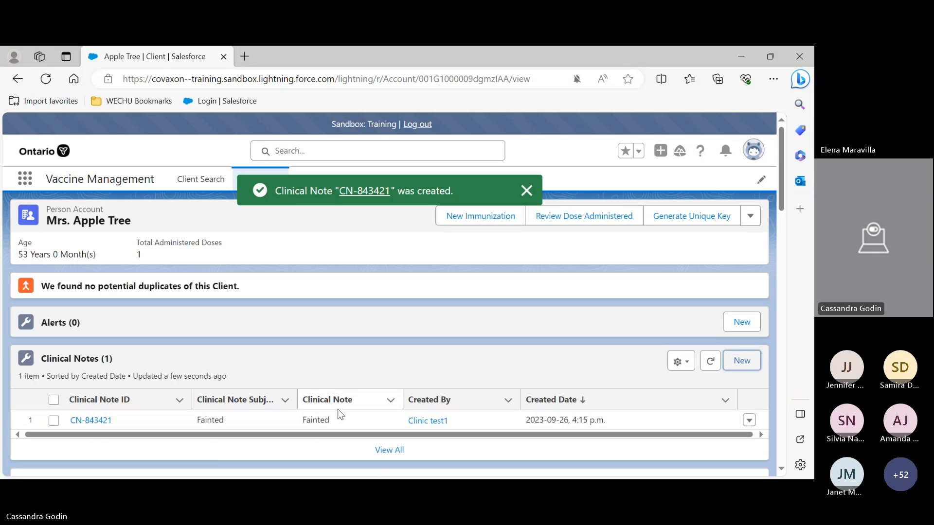
Open the new clinical note record and return to the Apple Tree client record
click(106, 422)
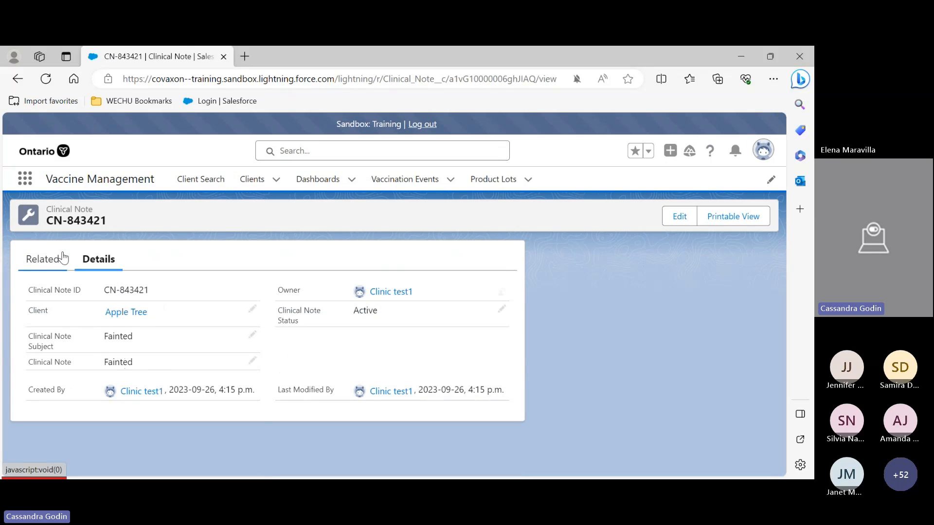
click(18, 80)
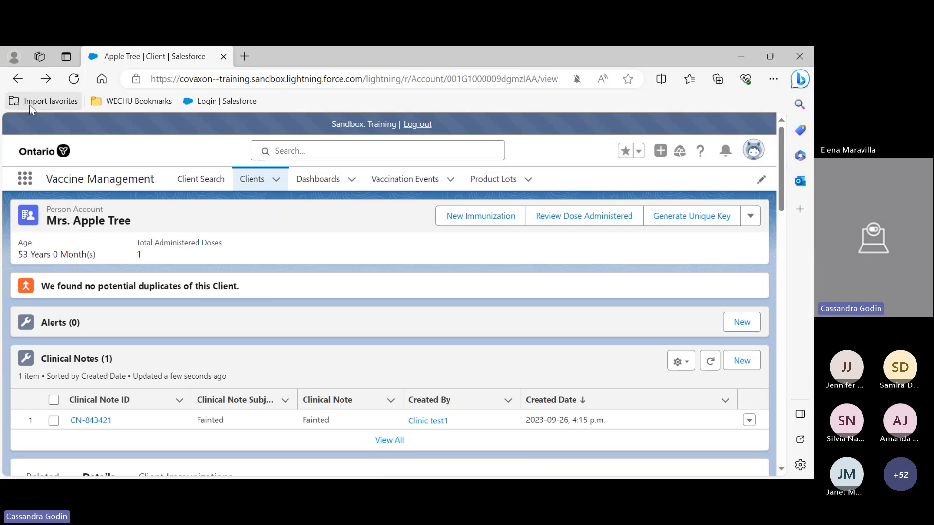
scroll(139, 335, down, 5)
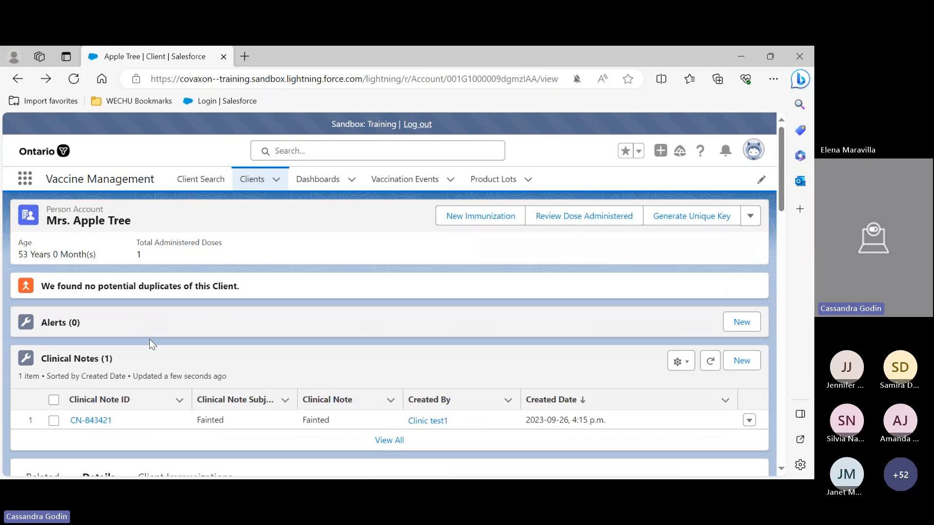
scroll(155, 348, up, 5)
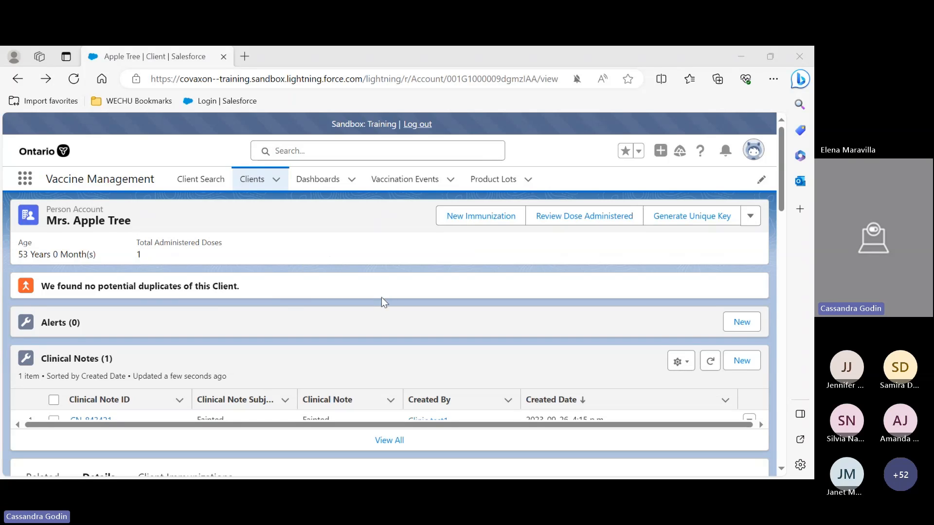
Start a new Administered - Point of Service immunization using the Northwestern Health Unit, Atikokan Sept 2023 vaccination event
click(469, 222)
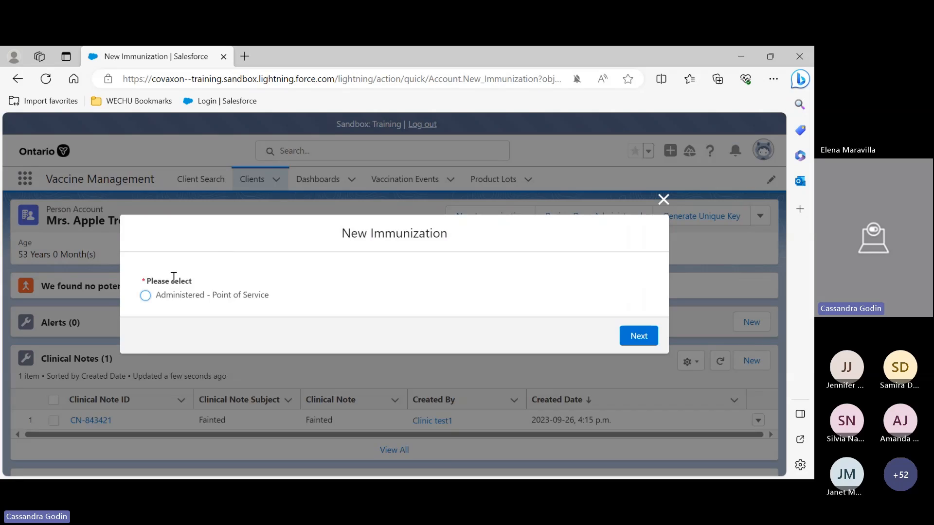
click(145, 295)
click(638, 336)
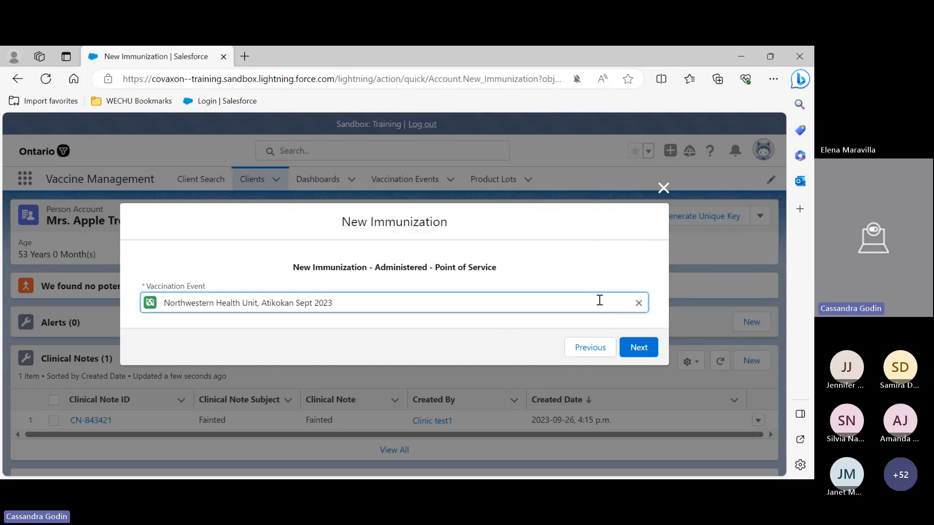
click(638, 304)
click(266, 350)
click(640, 347)
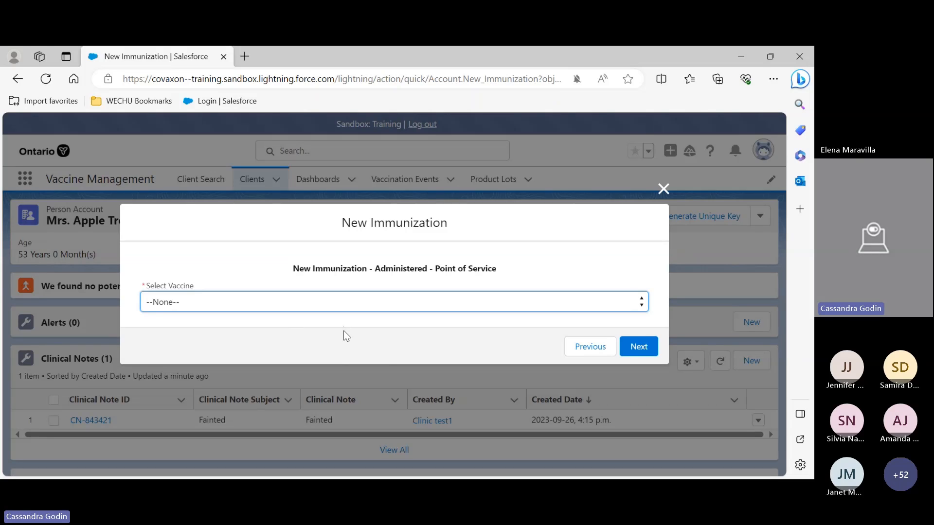
Select the Moderna Spikevax Bivalent (BA.4/BA.5) 0.10 mg/mL 0.50 ml - QQQ1 vaccine and continue past the minimal interval alert
key(Down)
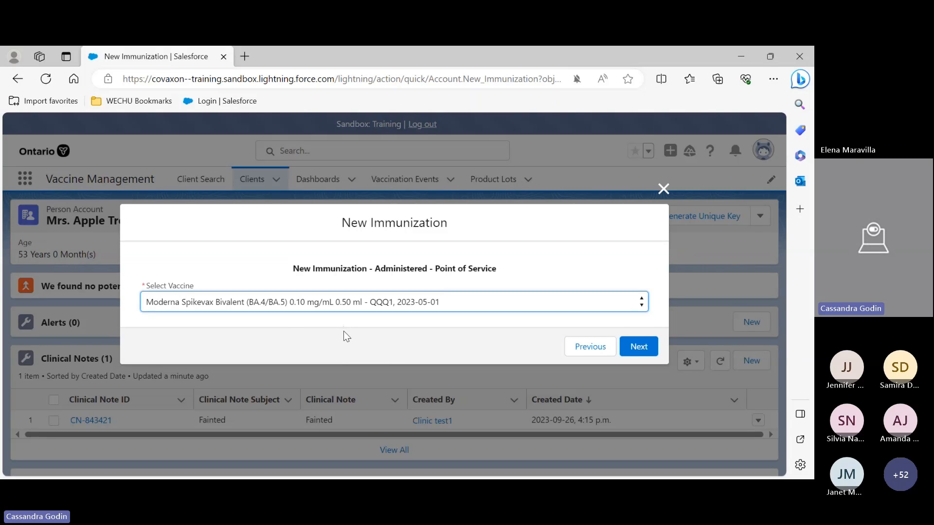
click(635, 347)
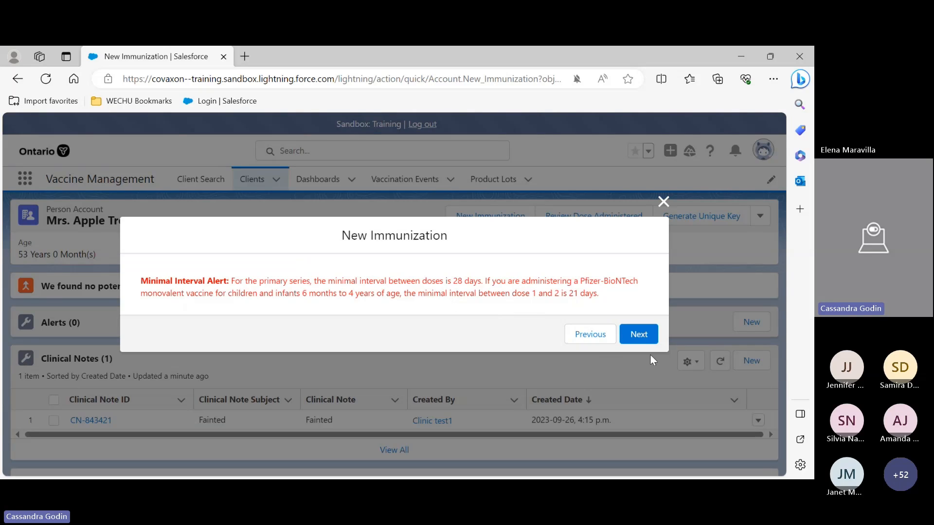
click(641, 336)
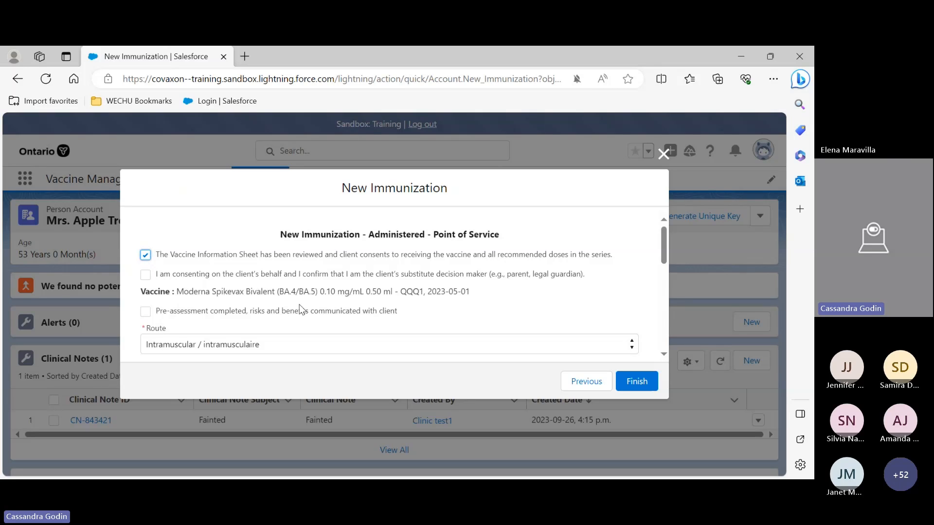
Check the pre-assessment completed box and the substitute decision maker consent box in the immunization form
scroll(316, 292, down, 1)
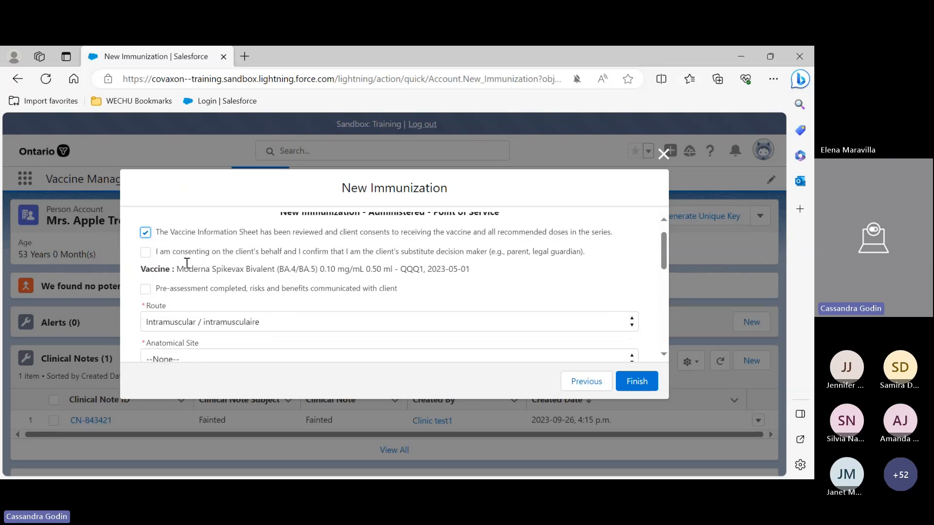
click(145, 290)
scroll(400, 271, down, 2)
scroll(269, 252, down, 1)
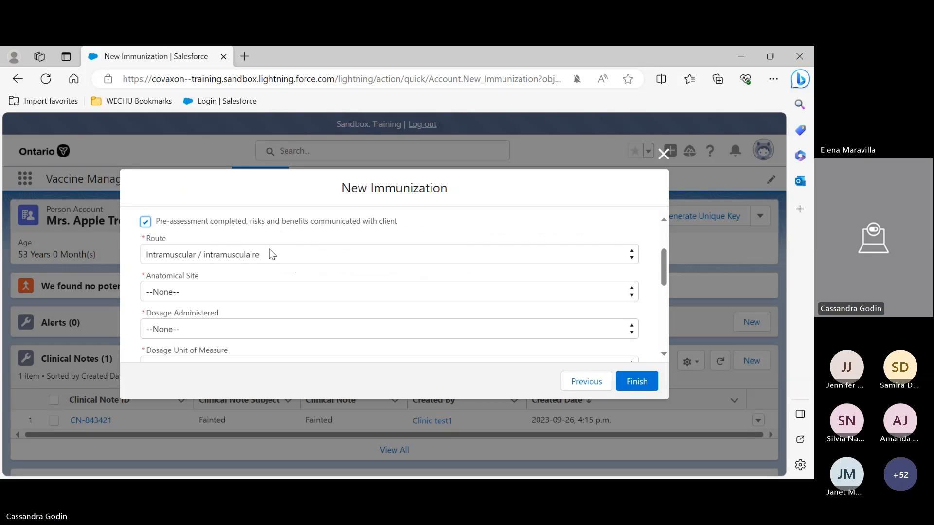
scroll(328, 285, up, 1)
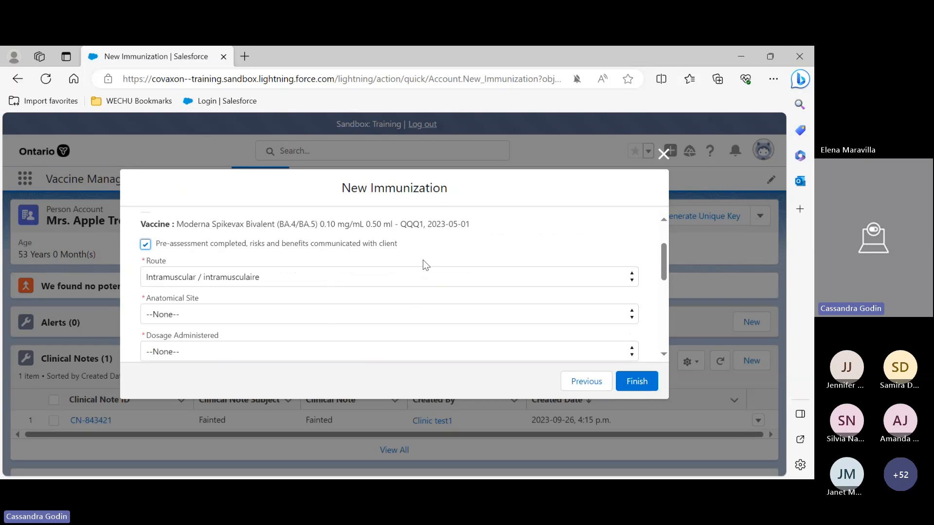
scroll(292, 244, down, 2)
scroll(248, 265, up, 2)
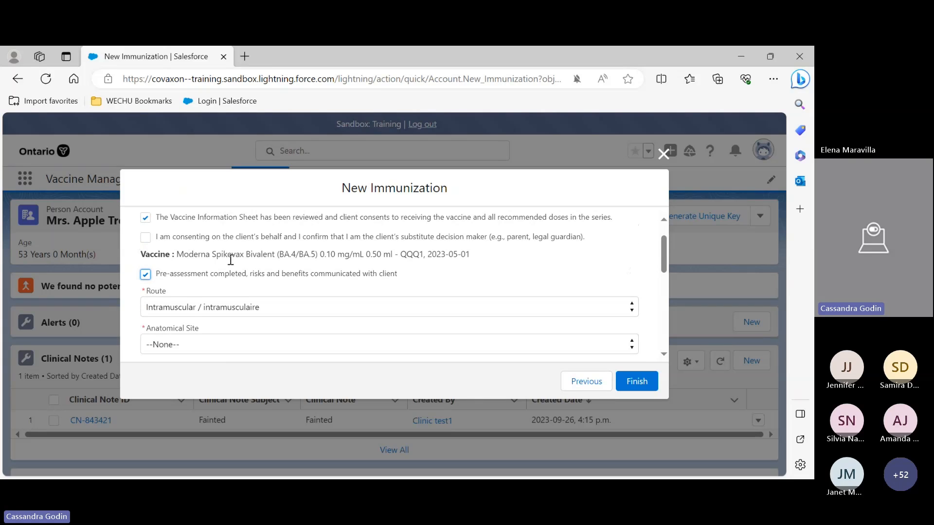
scroll(230, 260, up, 1)
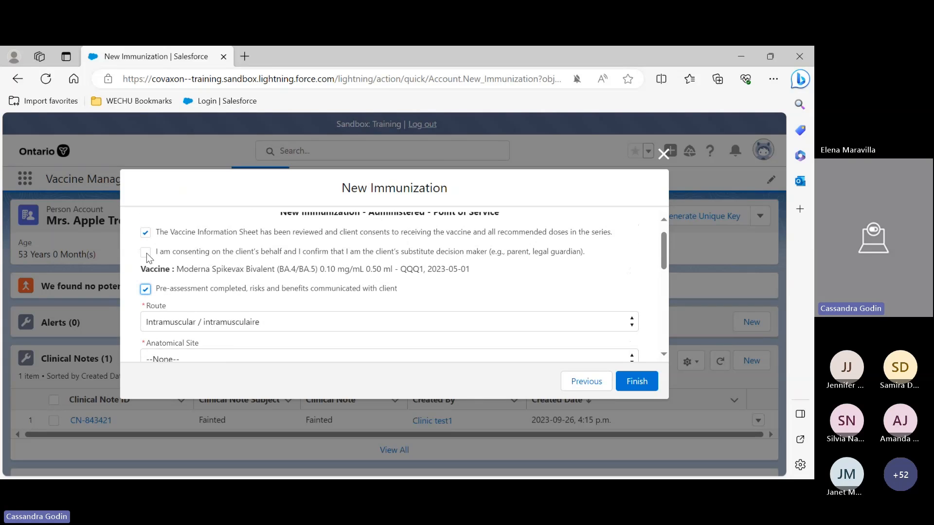
click(147, 252)
scroll(308, 292, down, 1)
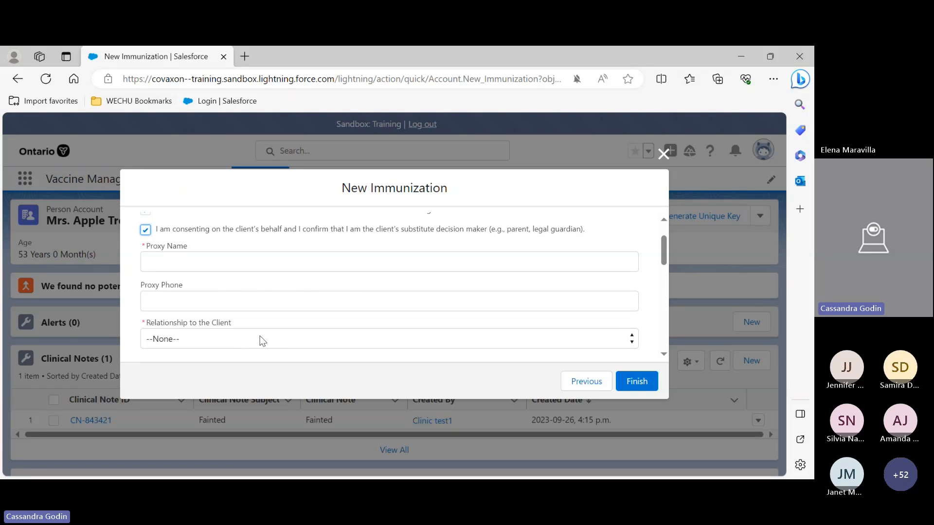
Set the anatomical site of the new immunization to Left deltoid / deltoïde gauche
scroll(259, 336, down, 1)
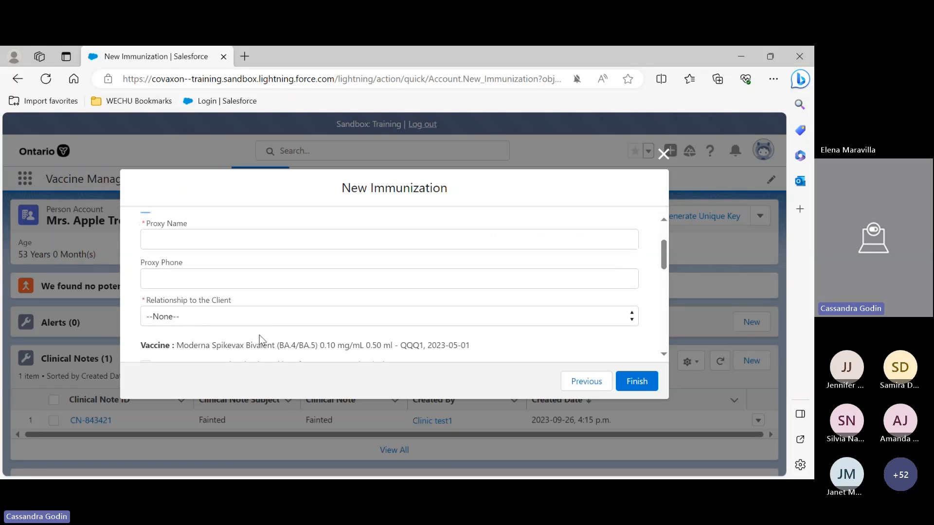
scroll(294, 324, up, 3)
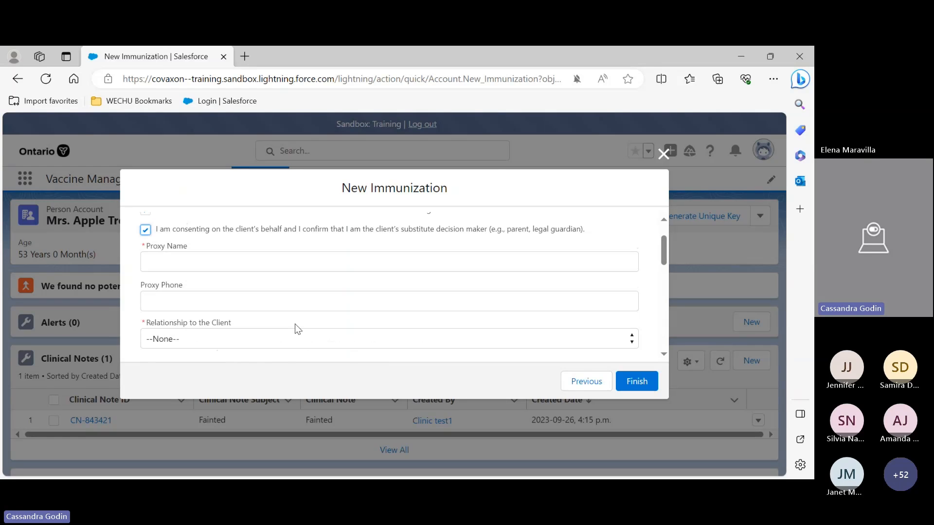
click(146, 275)
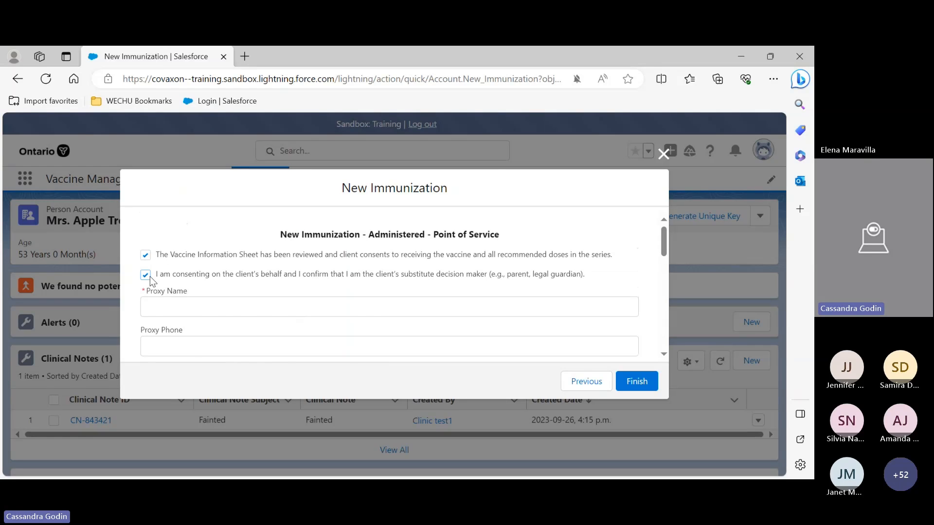
scroll(264, 300, down, 3)
scroll(264, 300, down, 1)
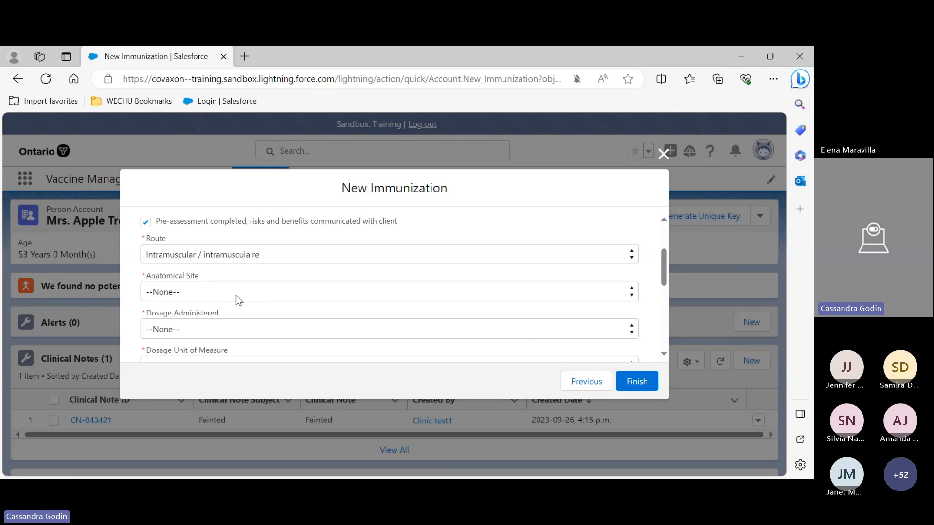
click(238, 299)
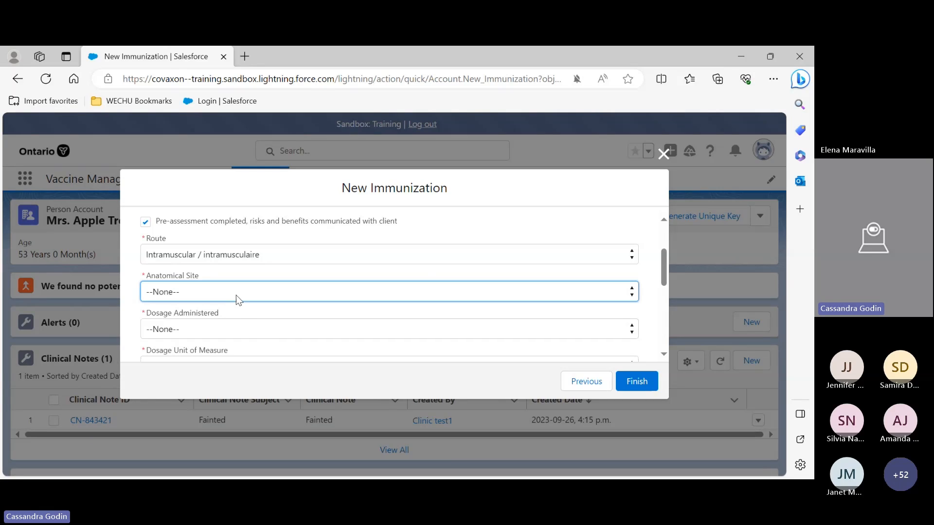
click(240, 326)
Set the reason for immunization to Child and Youth Eligible Population
click(255, 315)
scroll(269, 299, down, 1)
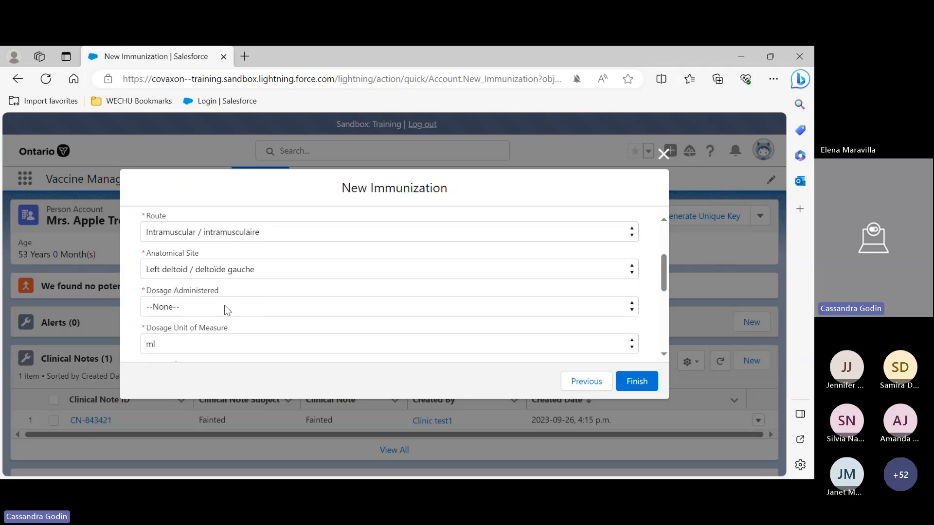
click(225, 307)
scroll(282, 310, down, 1)
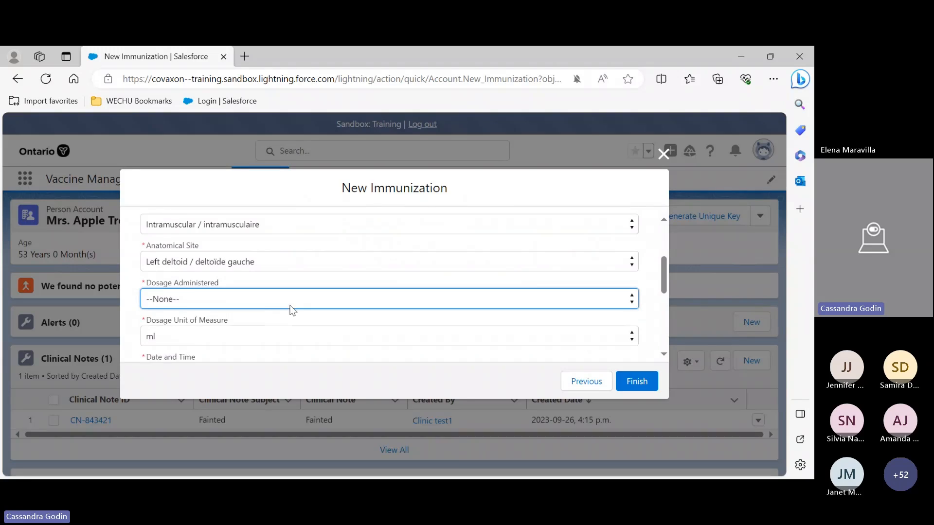
scroll(279, 309, down, 1)
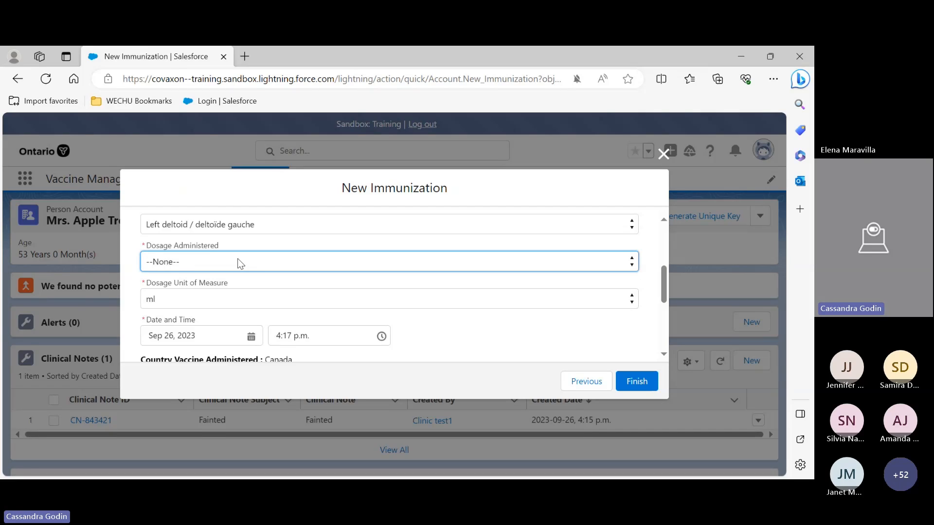
scroll(287, 279, up, 2)
scroll(331, 325, down, 1)
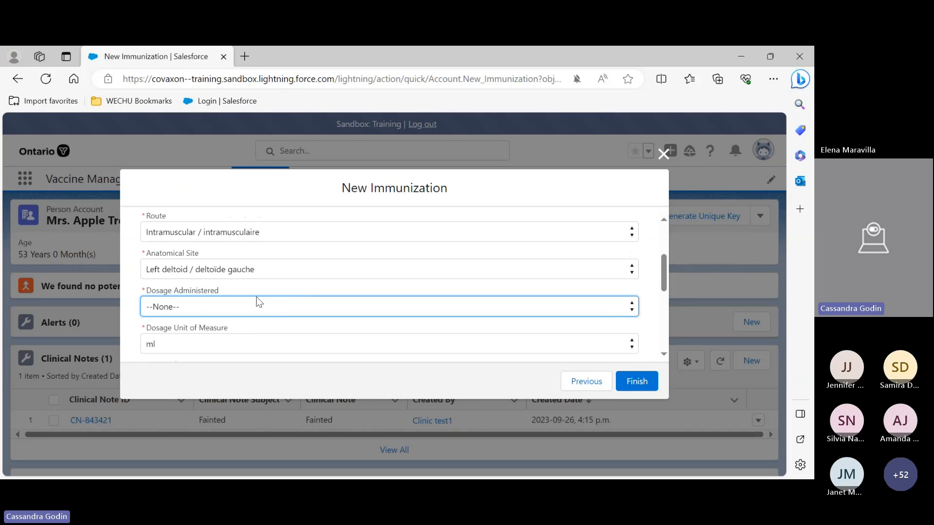
scroll(278, 309, down, 3)
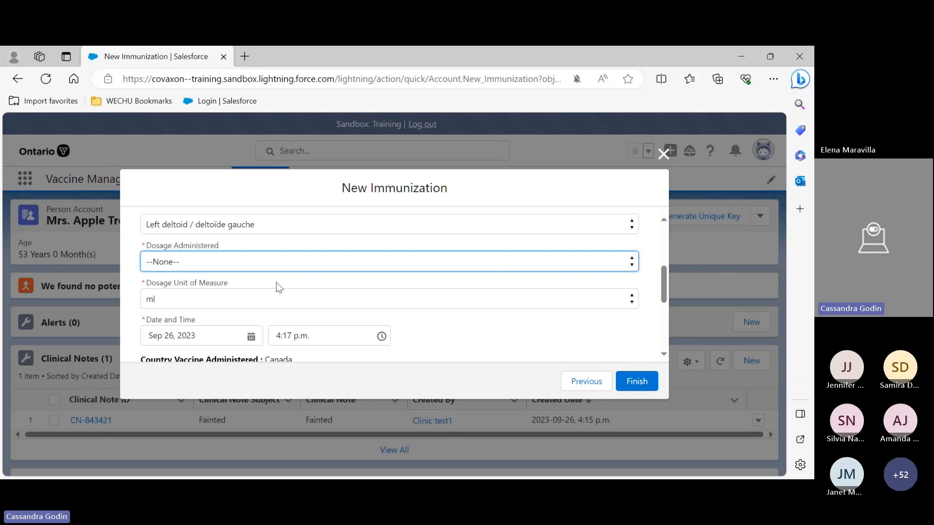
scroll(302, 302, down, 2)
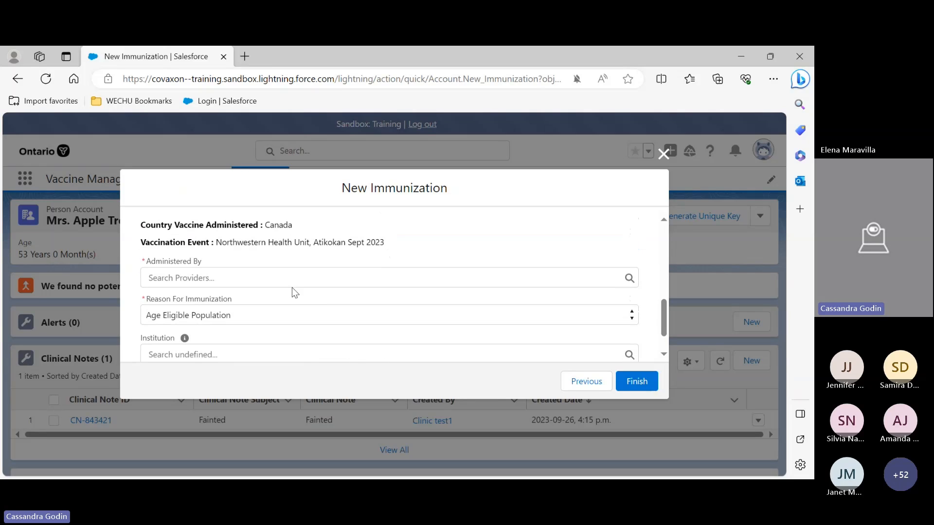
click(225, 275)
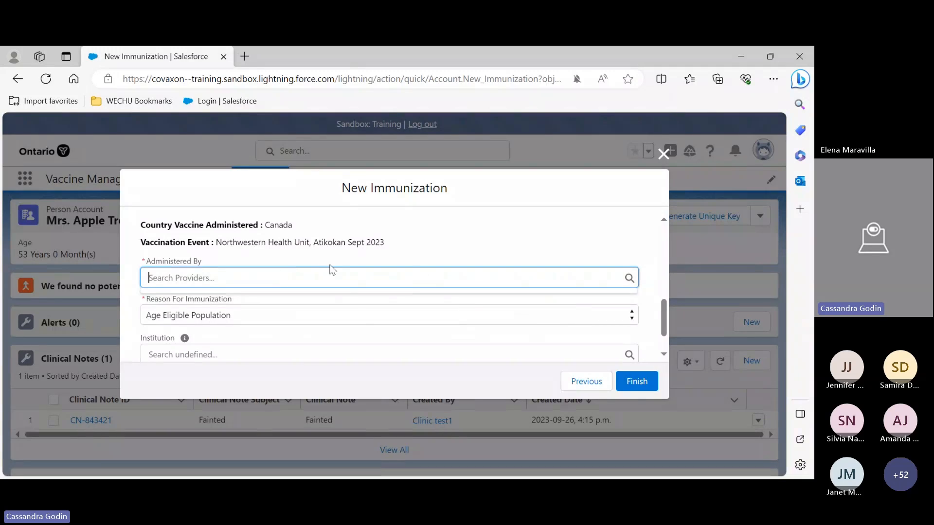
scroll(331, 264, down, 2)
scroll(292, 298, down, 1)
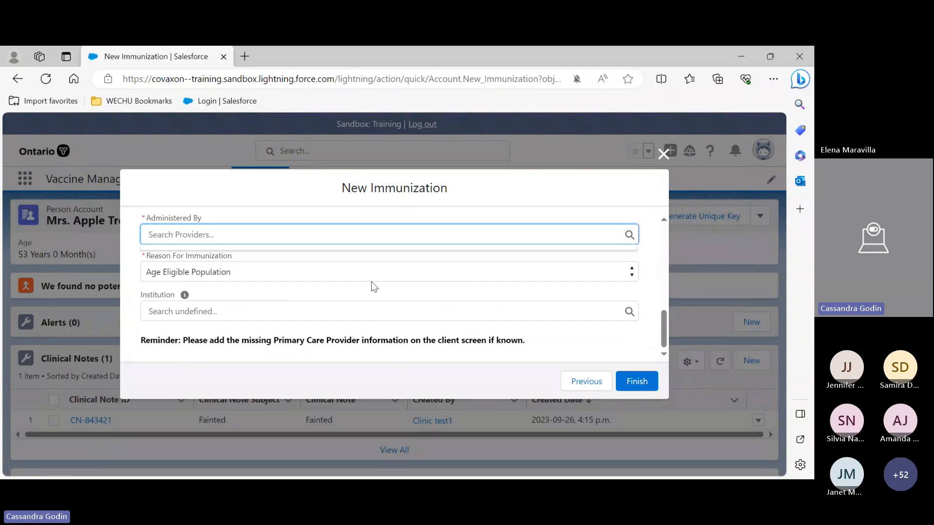
click(372, 266)
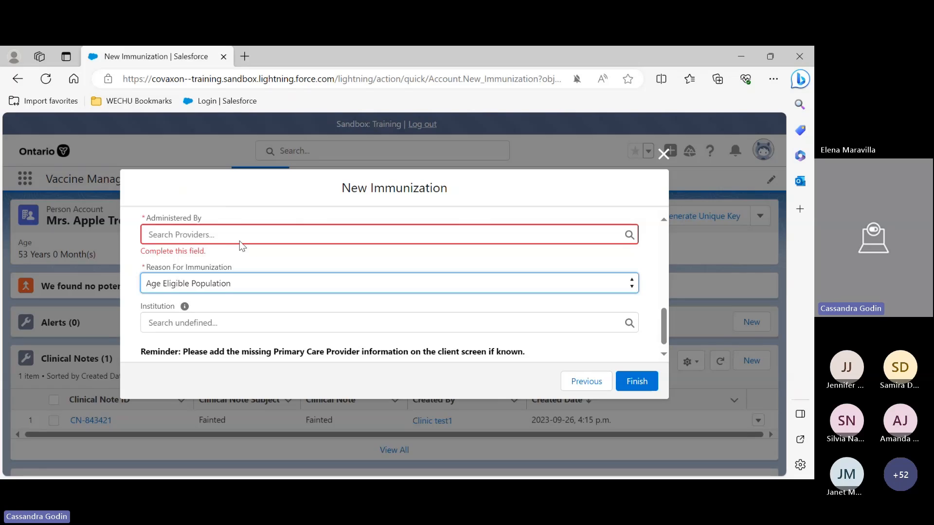
key(Down)
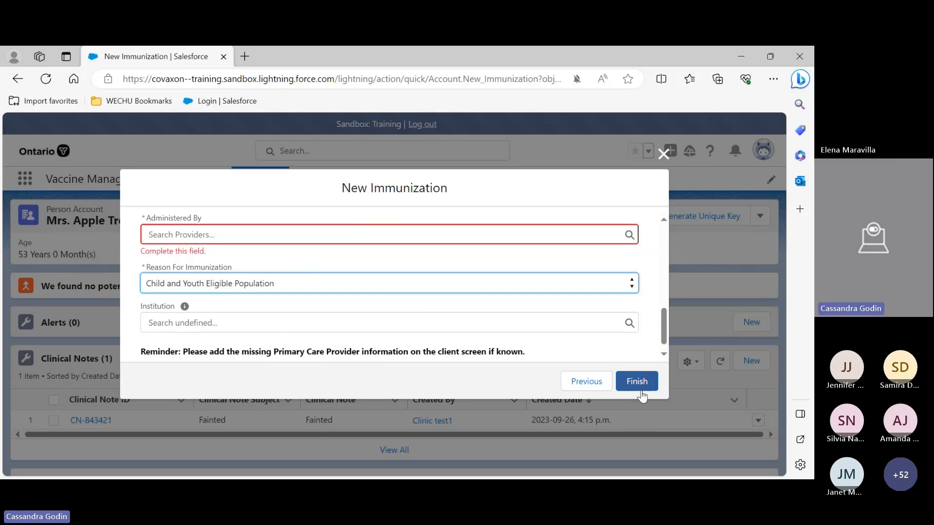
Try to finish the immunization, then close the New Immunization dialog without saving
scroll(629, 346, down, 1)
click(630, 382)
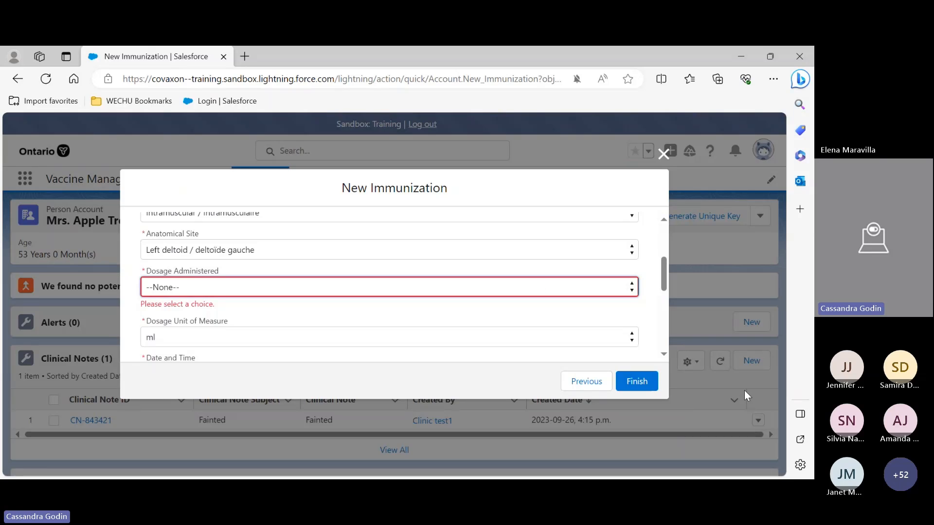
click(664, 154)
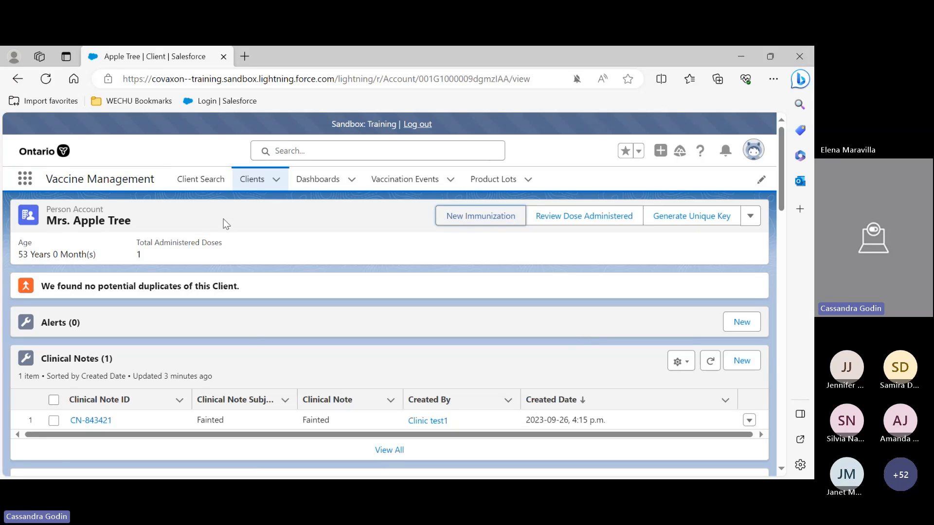
scroll(249, 334, down, 3)
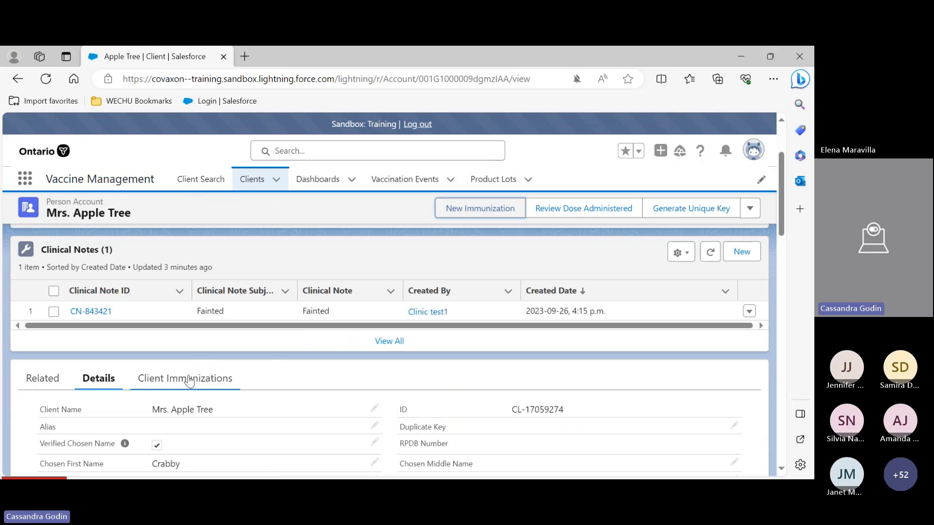
click(187, 378)
scroll(367, 340, down, 1)
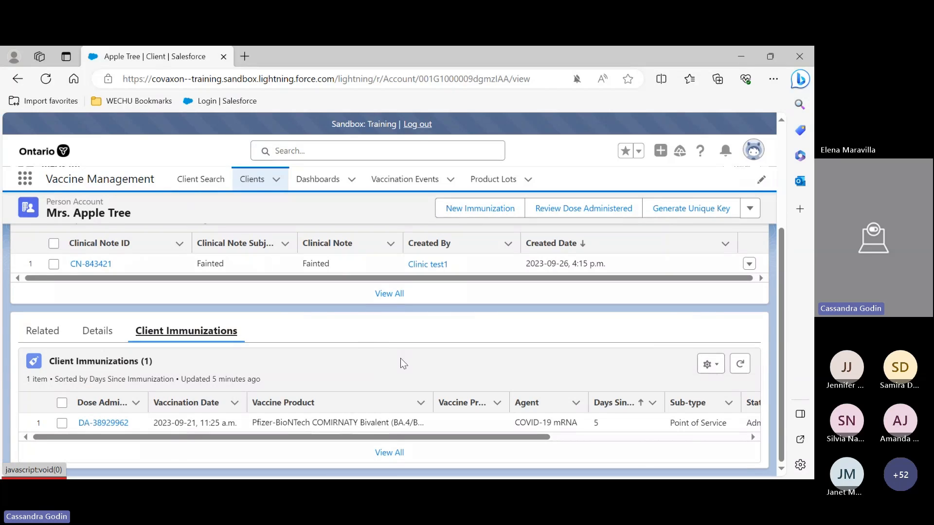
click(104, 423)
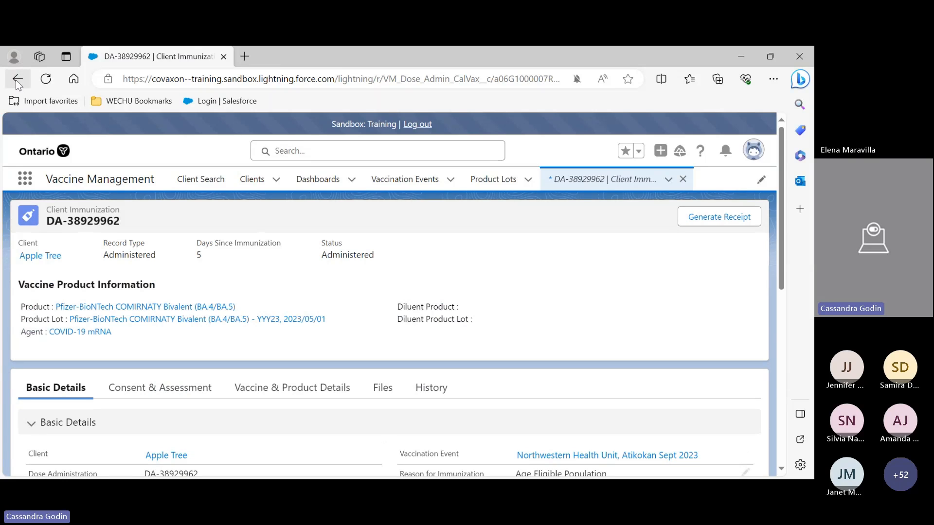
click(17, 80)
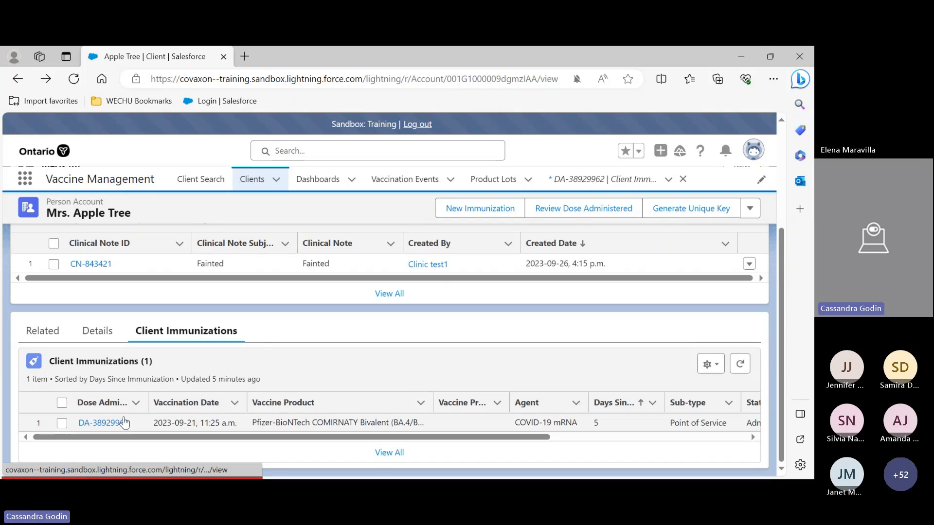
mouse_move(114, 424)
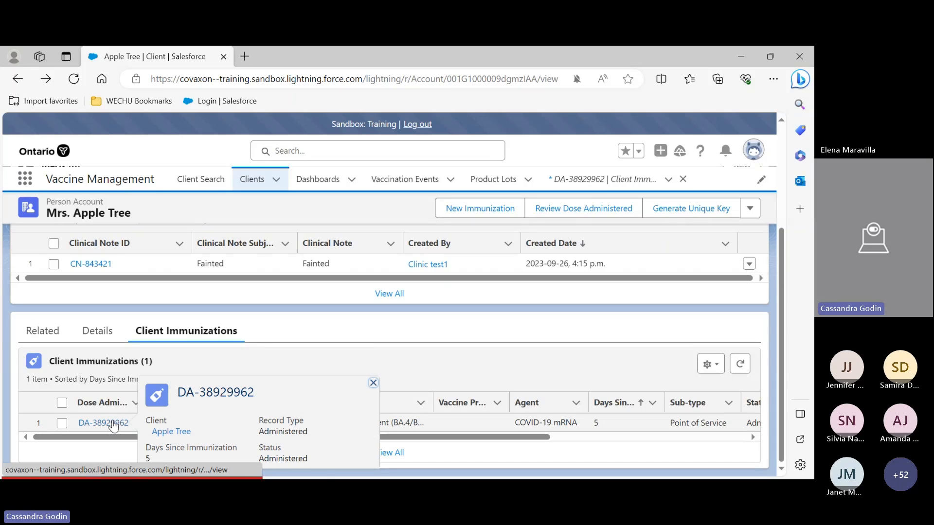
click(114, 424)
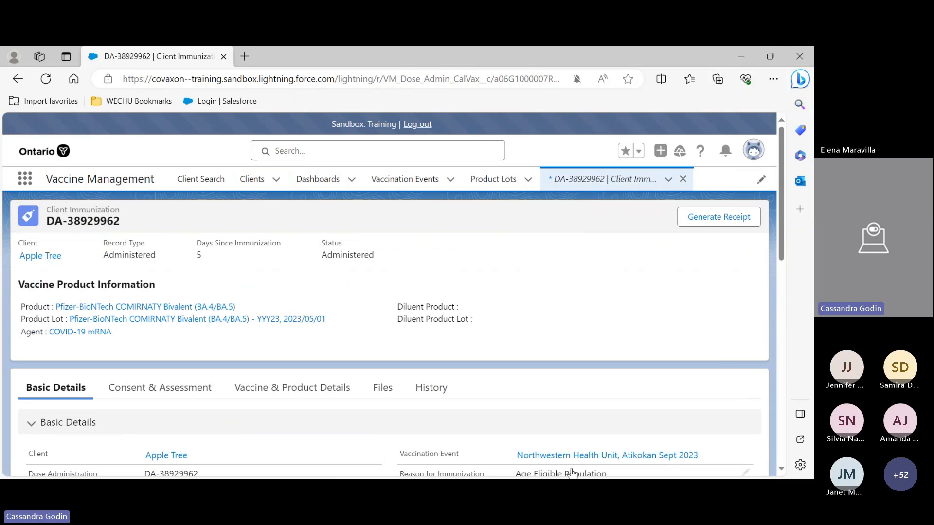
Generate a receipt for the DA-38929962 immunization and close the receipt dialog
click(714, 219)
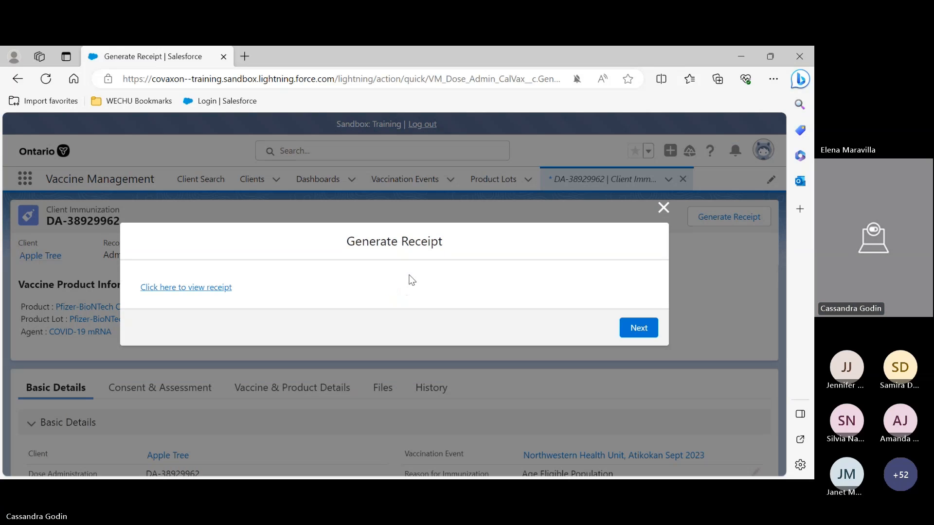
click(639, 326)
click(632, 331)
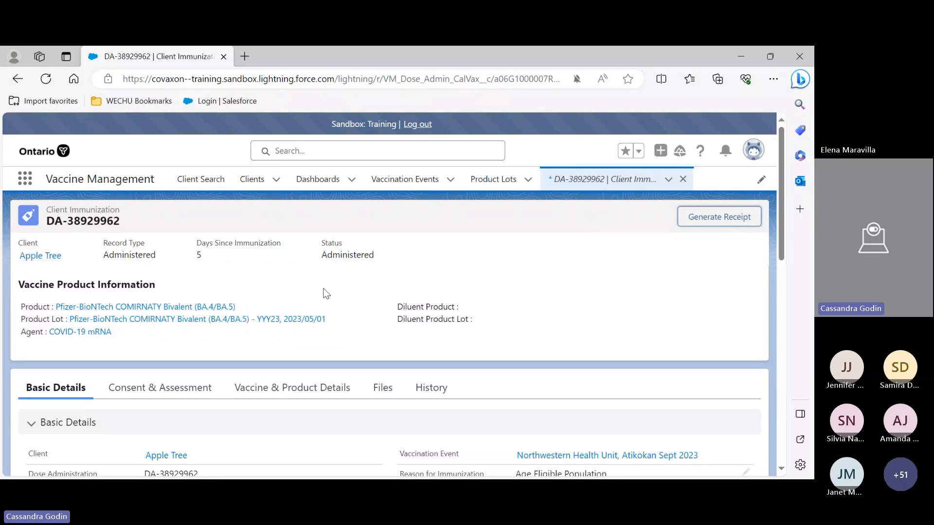
Return to the Apple Tree client and open the Dose_Admin_Apple Tree_1695759553727.pdf receipt from its related files to review it
click(39, 259)
scroll(183, 306, down, 1)
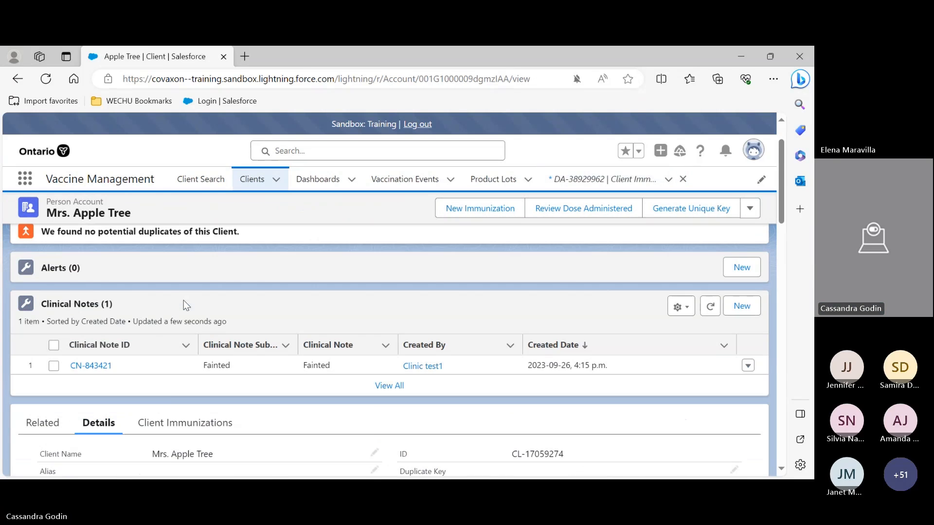
scroll(183, 306, down, 1)
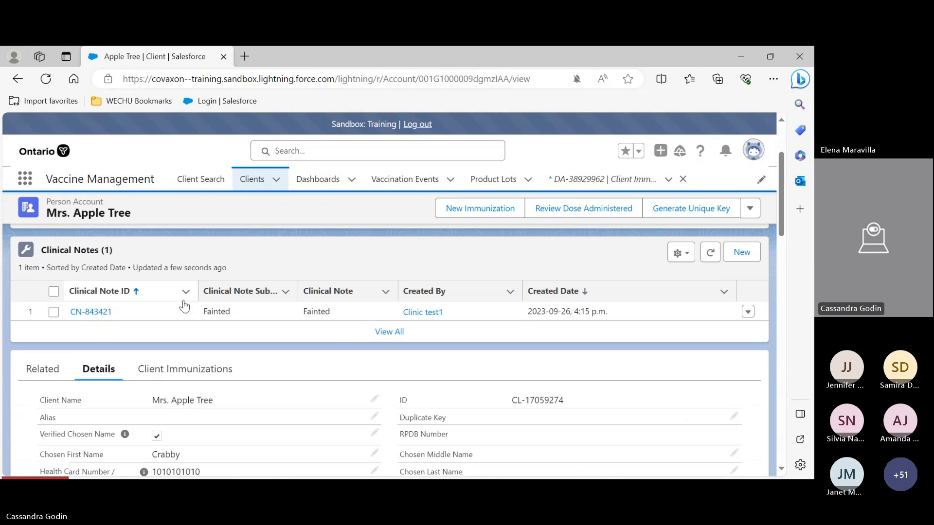
click(48, 379)
scroll(141, 294, down, 3)
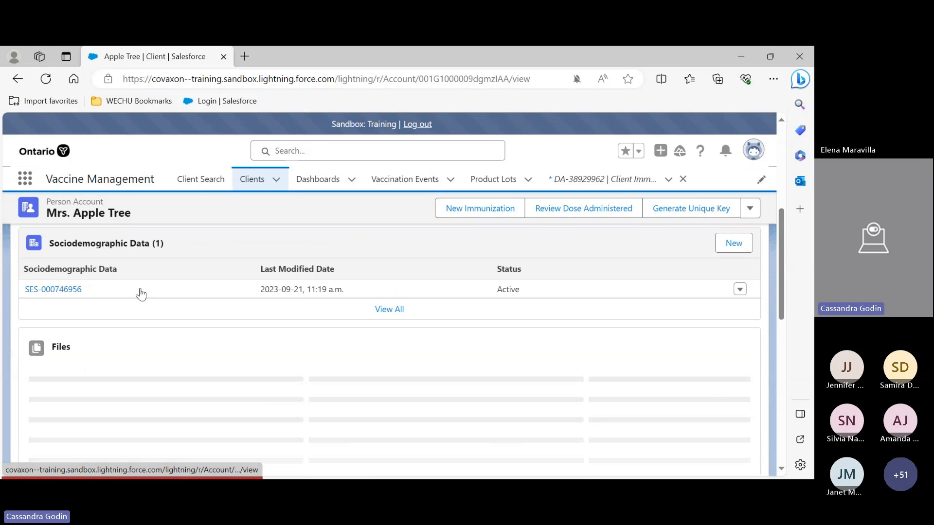
scroll(73, 308, down, 1)
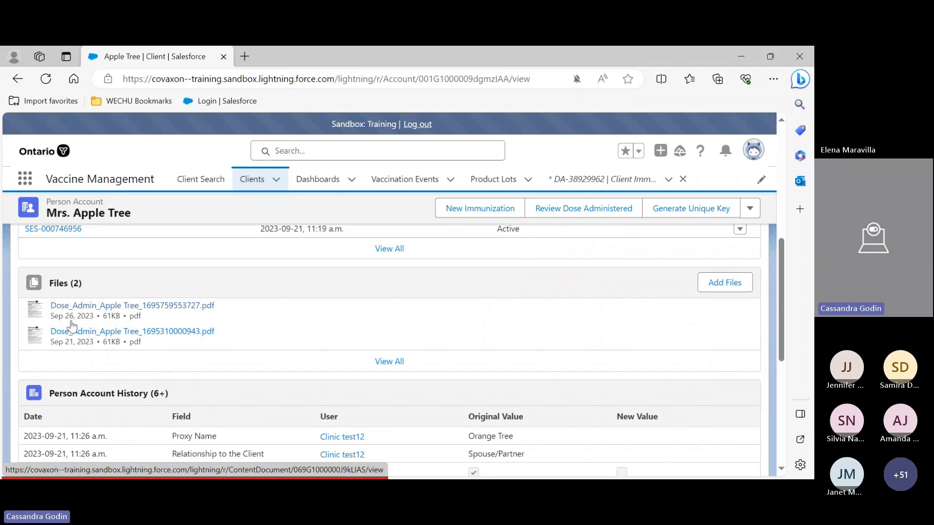
click(75, 305)
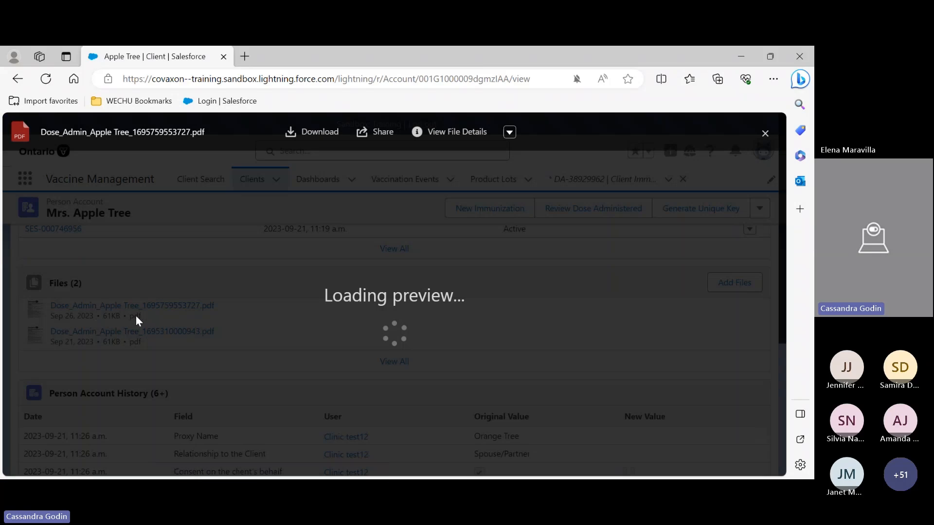
scroll(389, 258, down, 3)
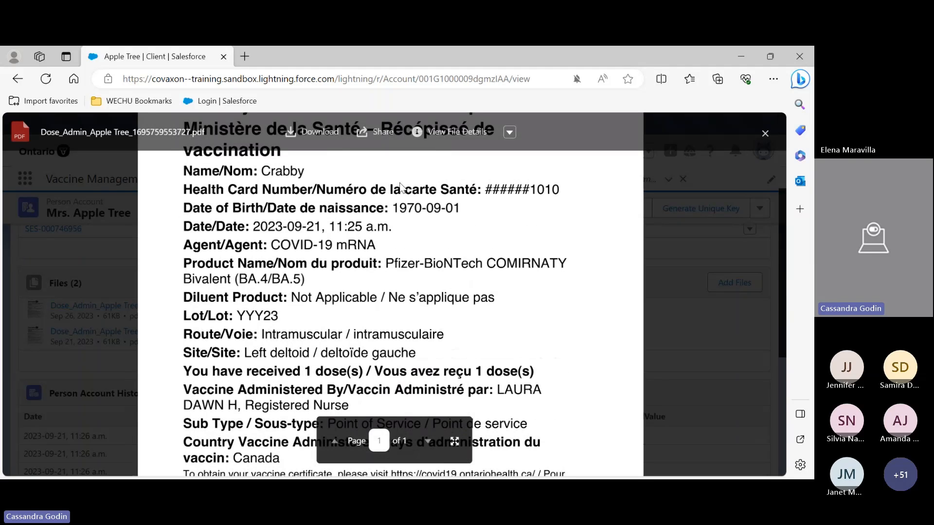
scroll(307, 186, up, 1)
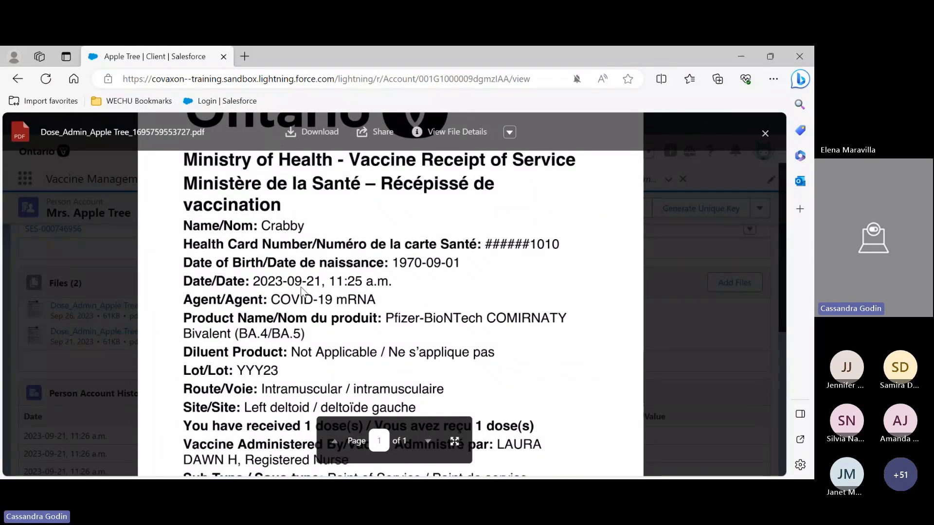
scroll(433, 199, up, 2)
scroll(421, 213, down, 2)
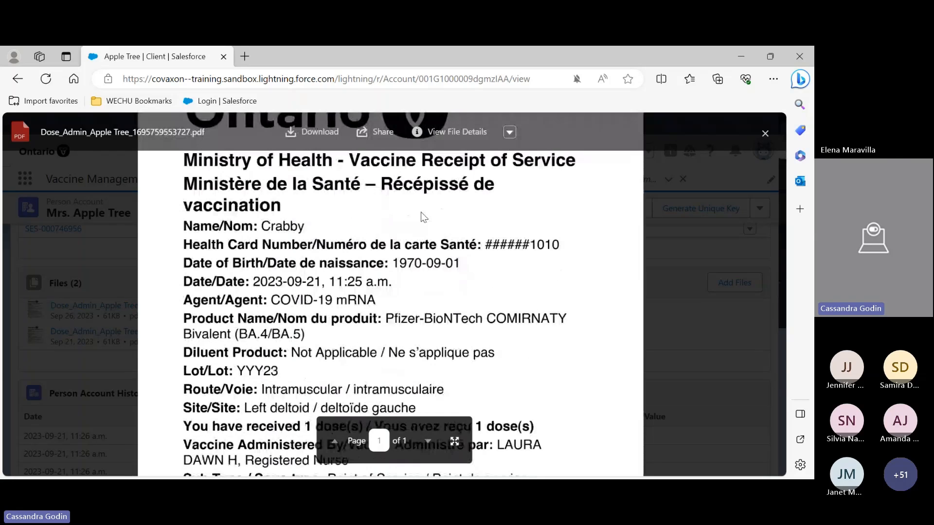
scroll(421, 213, down, 3)
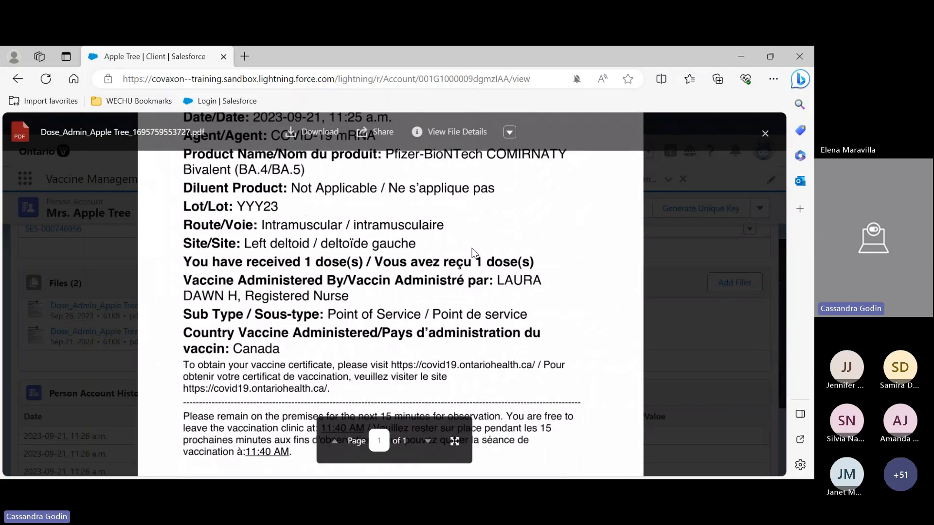
Scroll through the Dose_Admin_Apple Tree_1695759553727.pdf vaccine receipt to review its details
scroll(403, 277, up, 5)
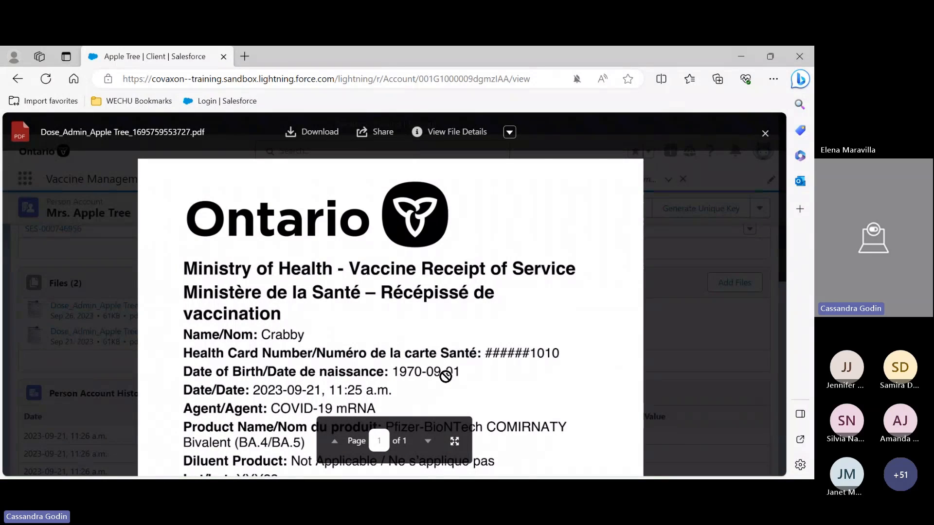
scroll(457, 383, down, 2)
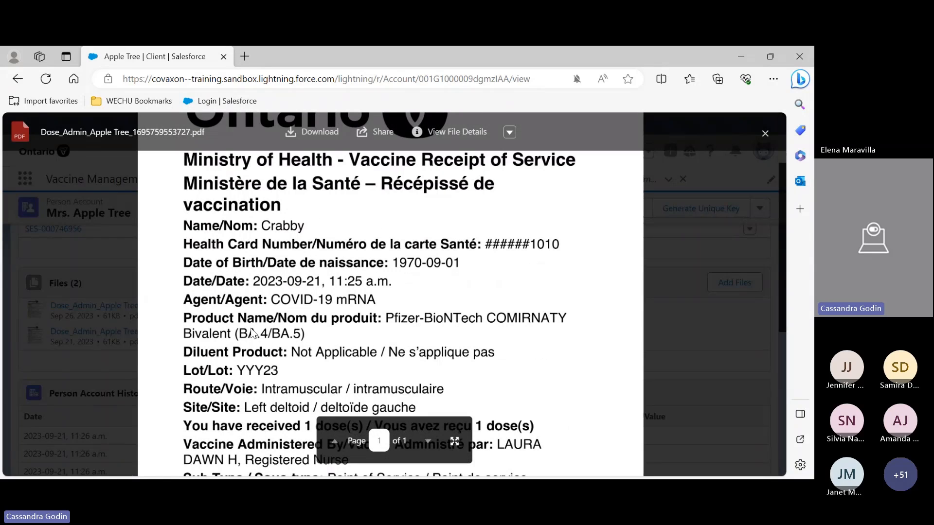
scroll(455, 319, down, 1)
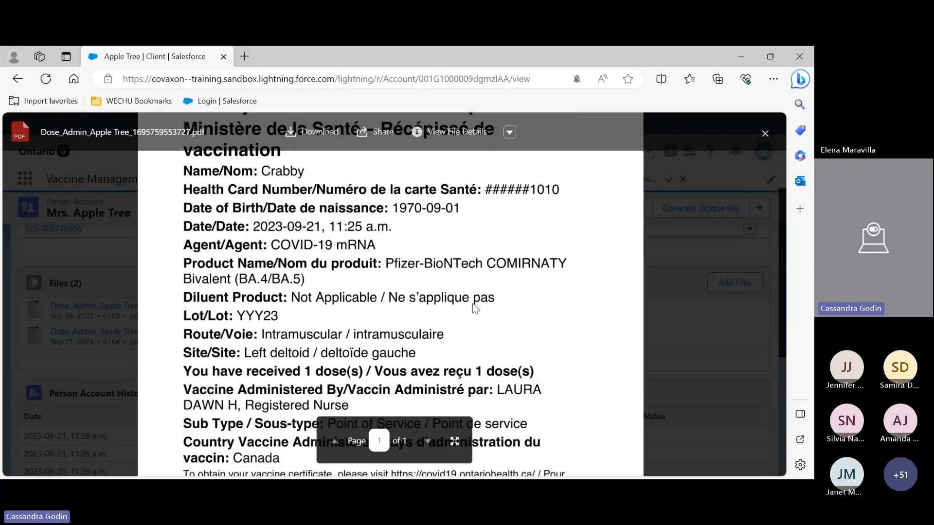
scroll(306, 307, down, 2)
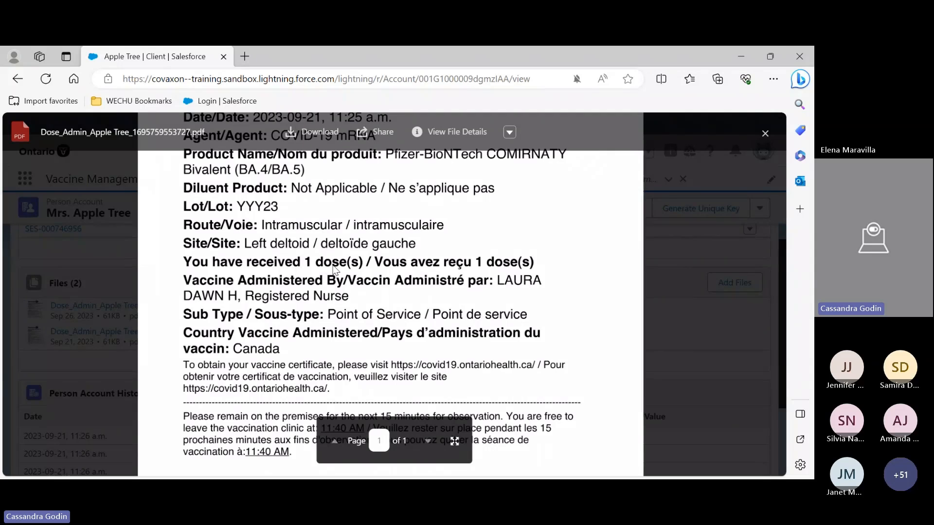
scroll(228, 416, down, 2)
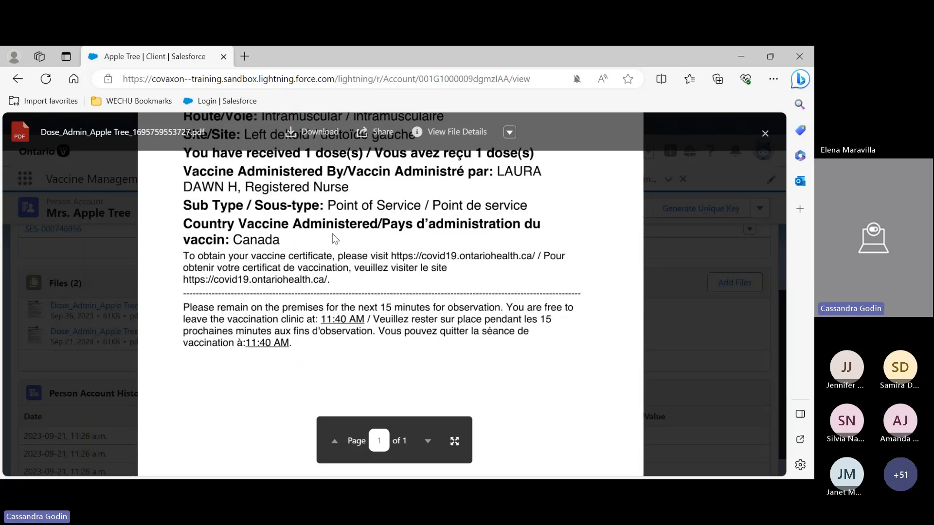
scroll(368, 225, up, 6)
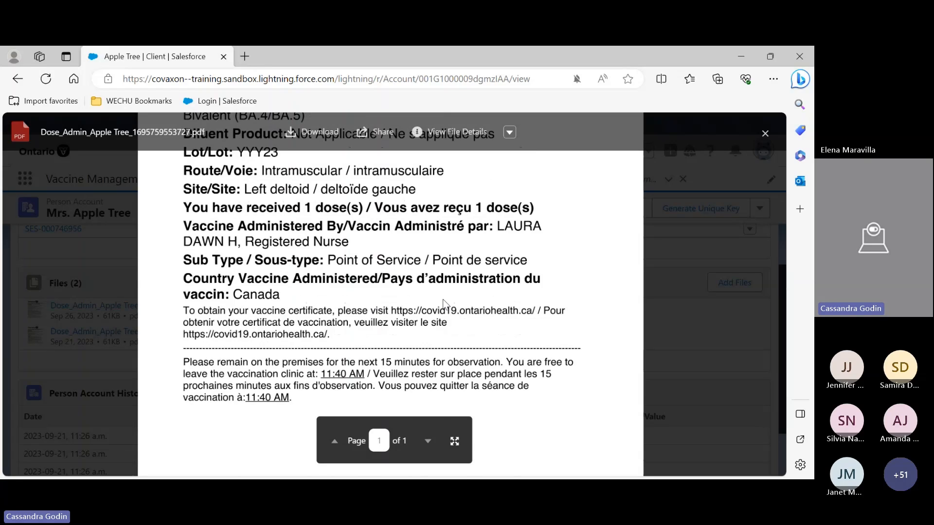
Download the receipt PDF, then close the file preview and return to the top of the client record
click(301, 131)
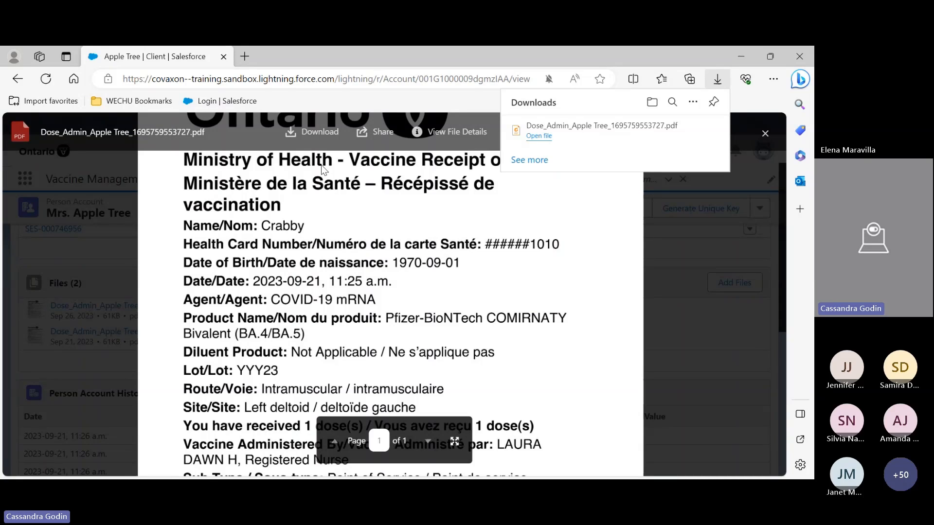
click(598, 138)
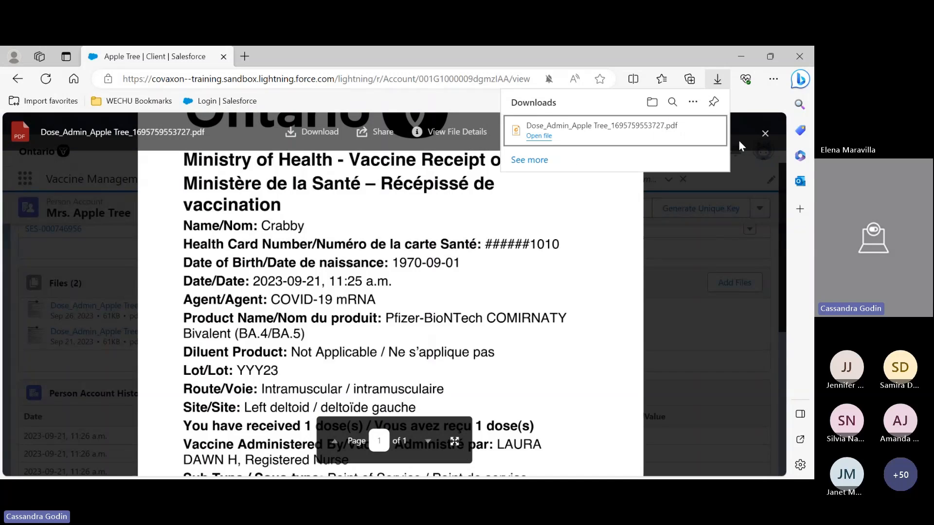
click(765, 133)
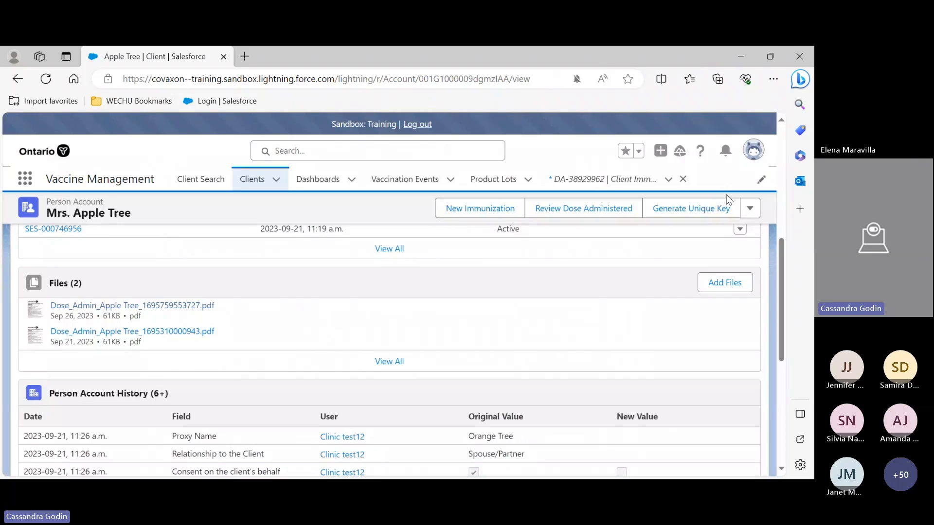
scroll(462, 313, up, 3)
scroll(463, 313, up, 2)
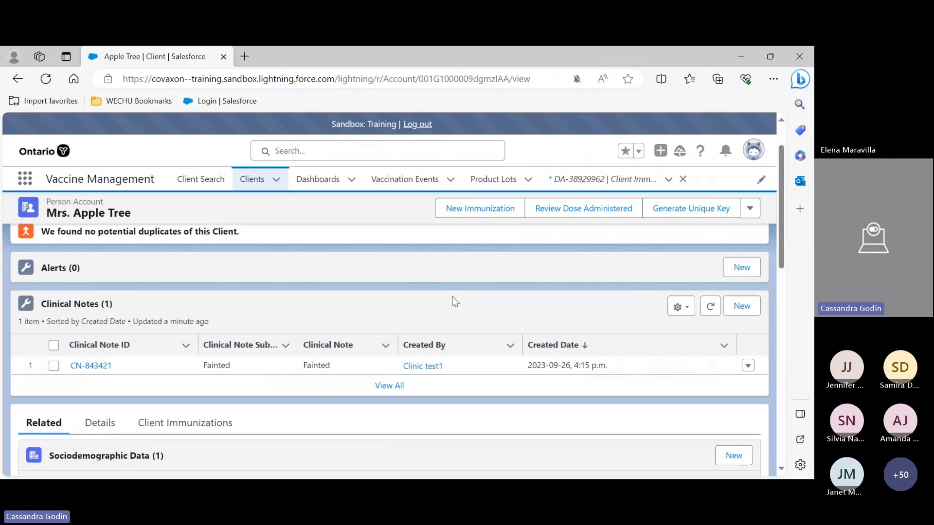